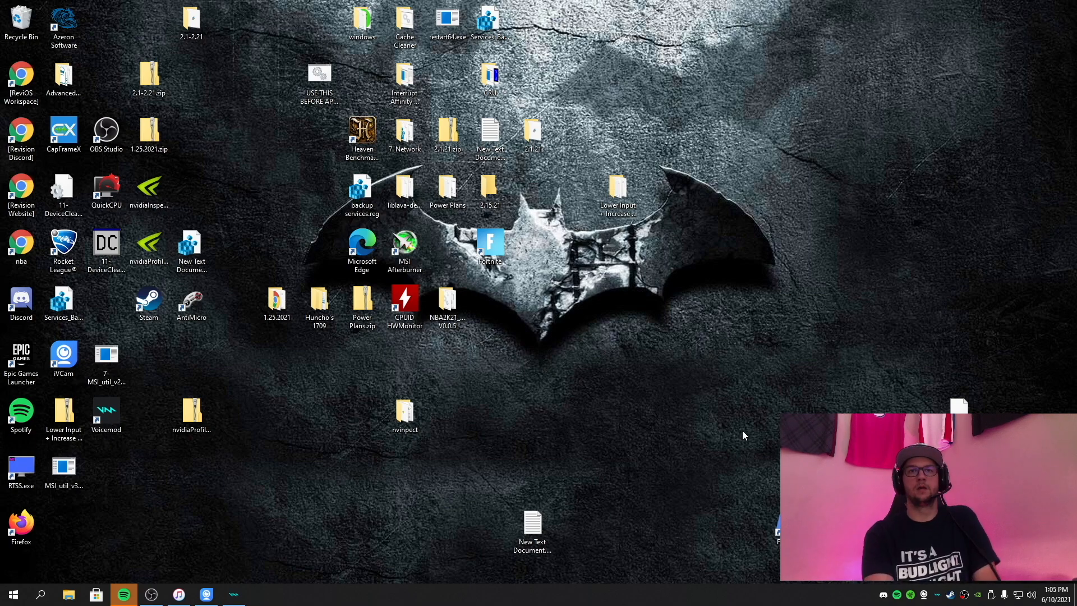
Open the NVIDIA Control Panel and set desktop scaling to be performed on Display.
right_click(667, 284)
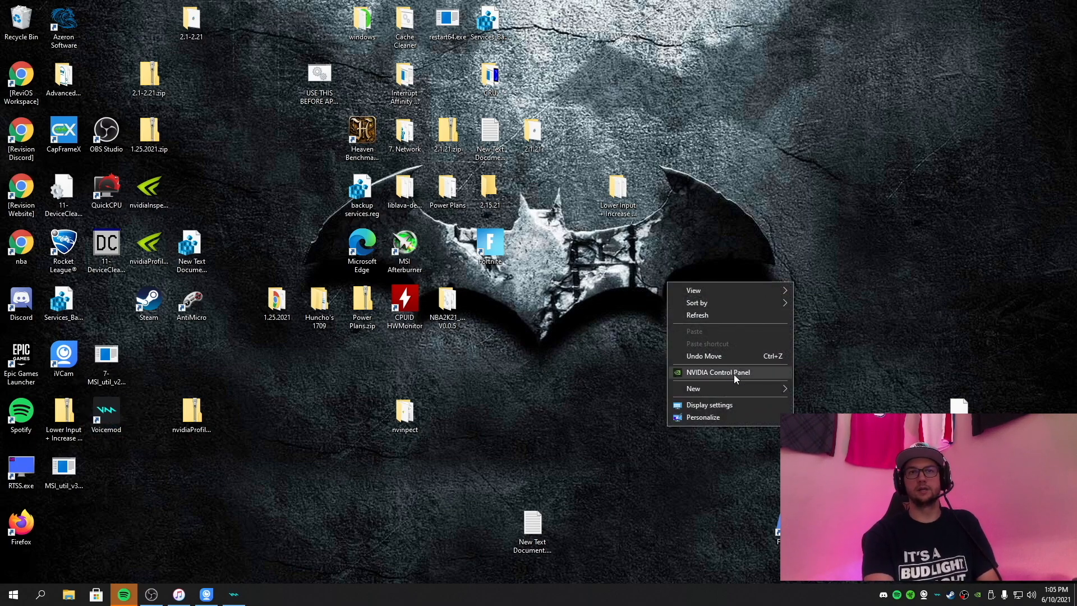
left_click(718, 371)
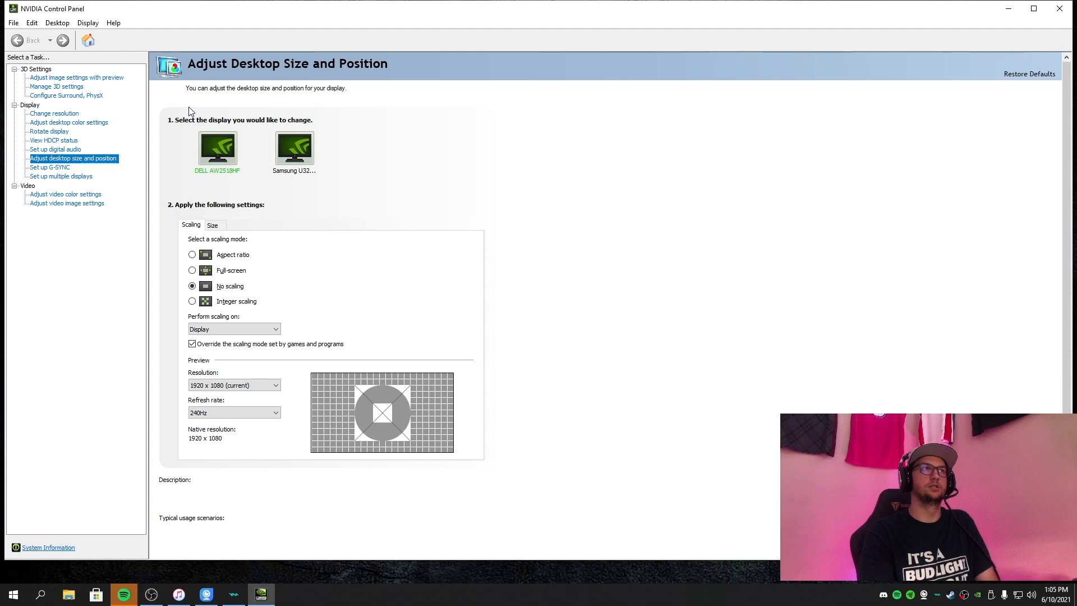
mouse_move(217, 294)
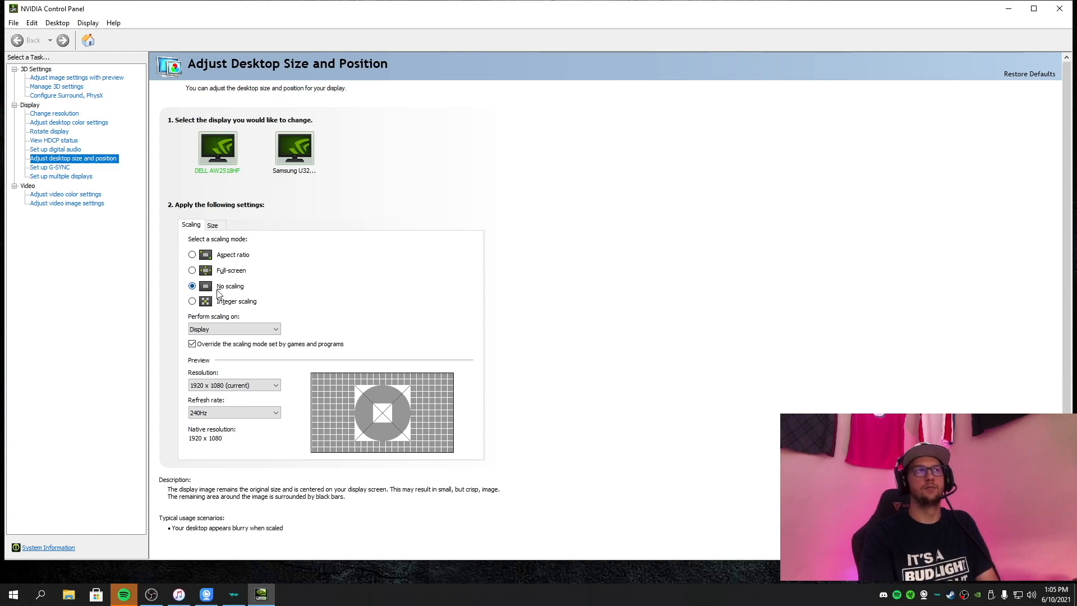
left_click(196, 330)
left_click(197, 329)
left_click(196, 330)
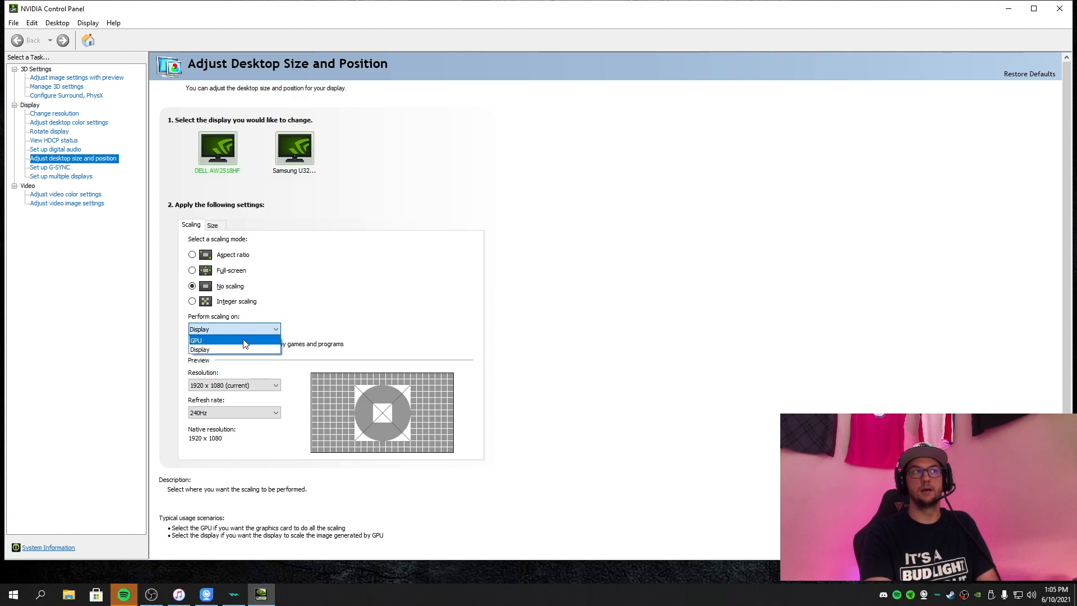
left_click(180, 335)
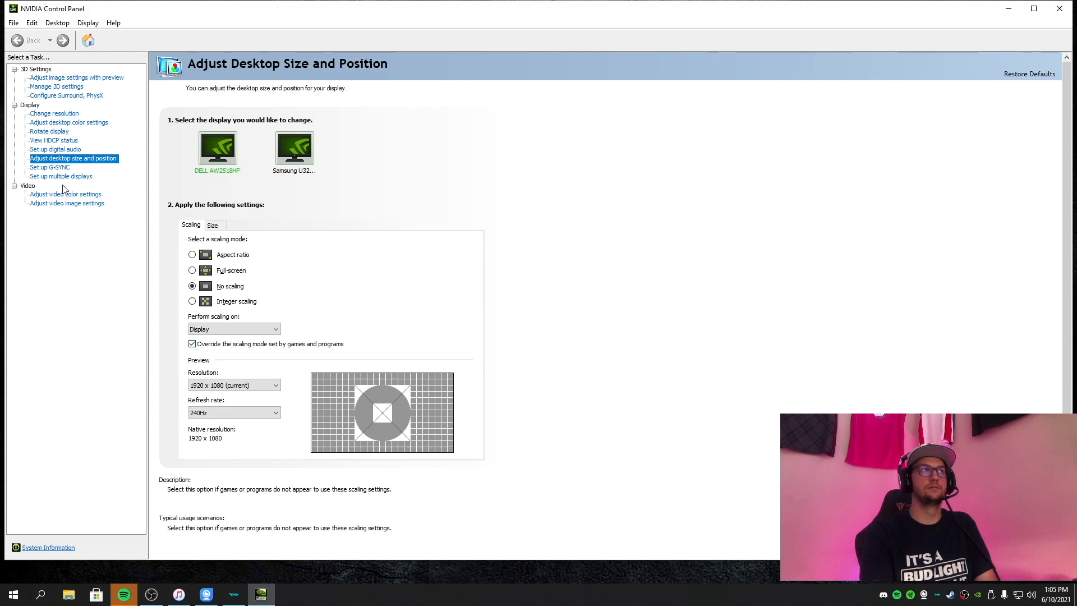
View the G-SYNC setup, and choose Fortnite as the program to customize in the 3D program settings.
key("Down")
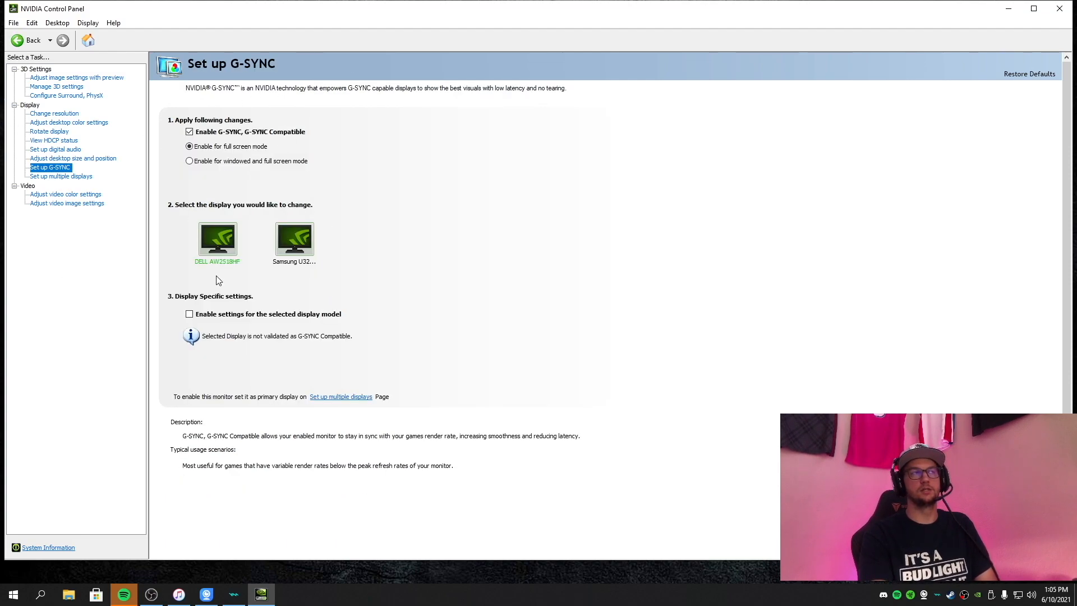
left_click(247, 139)
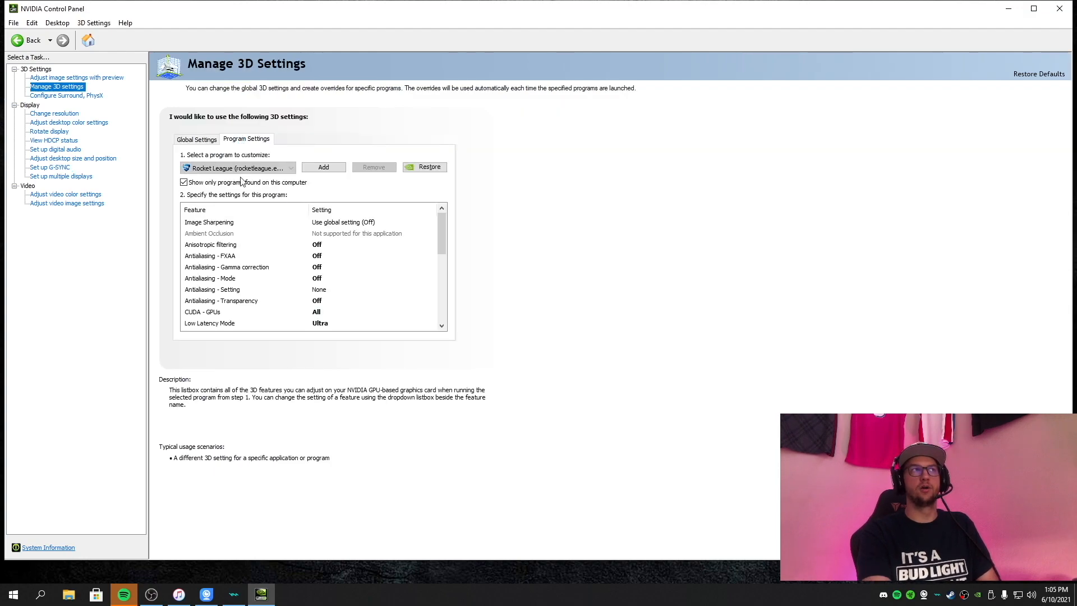
left_click(287, 168)
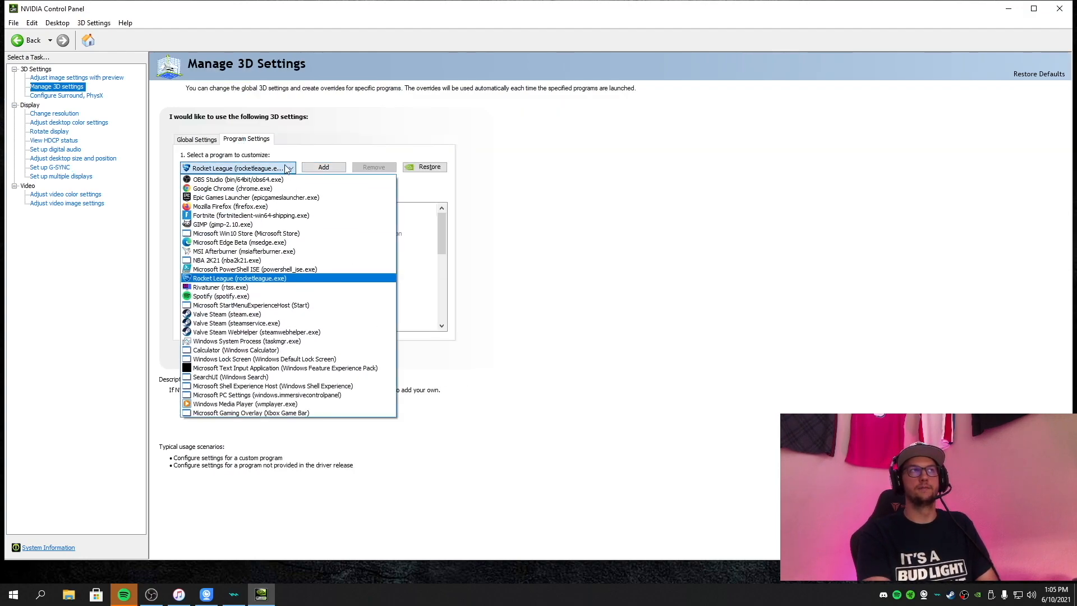
left_click(359, 215)
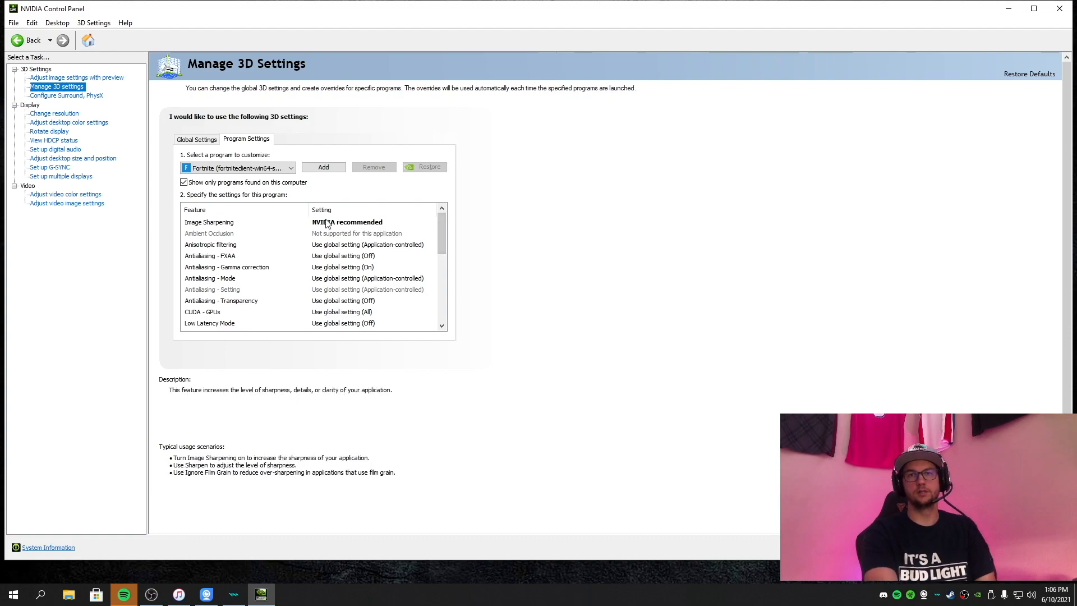
Turn off Image Sharpening and Anisotropic filtering for Fortnite.
left_click(354, 223)
left_click(343, 263)
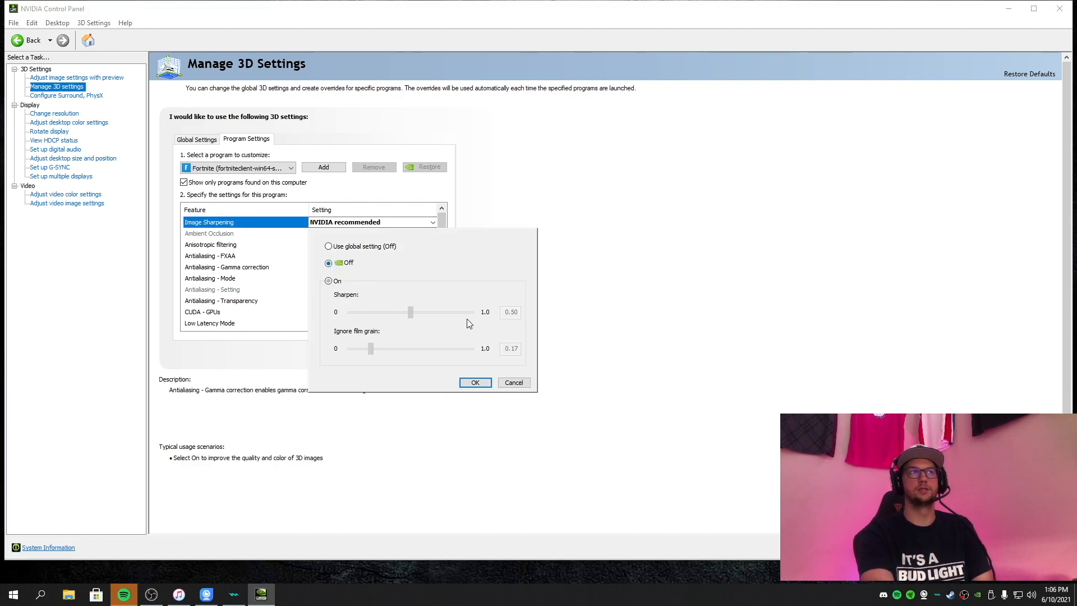
left_click(475, 382)
left_click(344, 247)
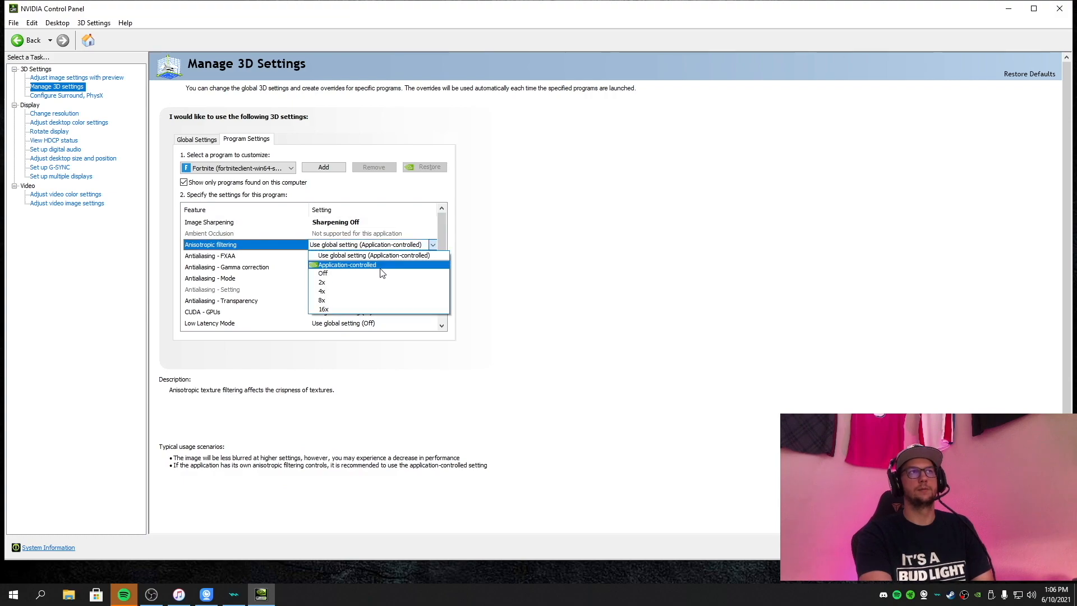
left_click(332, 262)
Set Antialiasing - FXAA and Antialiasing - Gamma correction to Off.
left_click(331, 258)
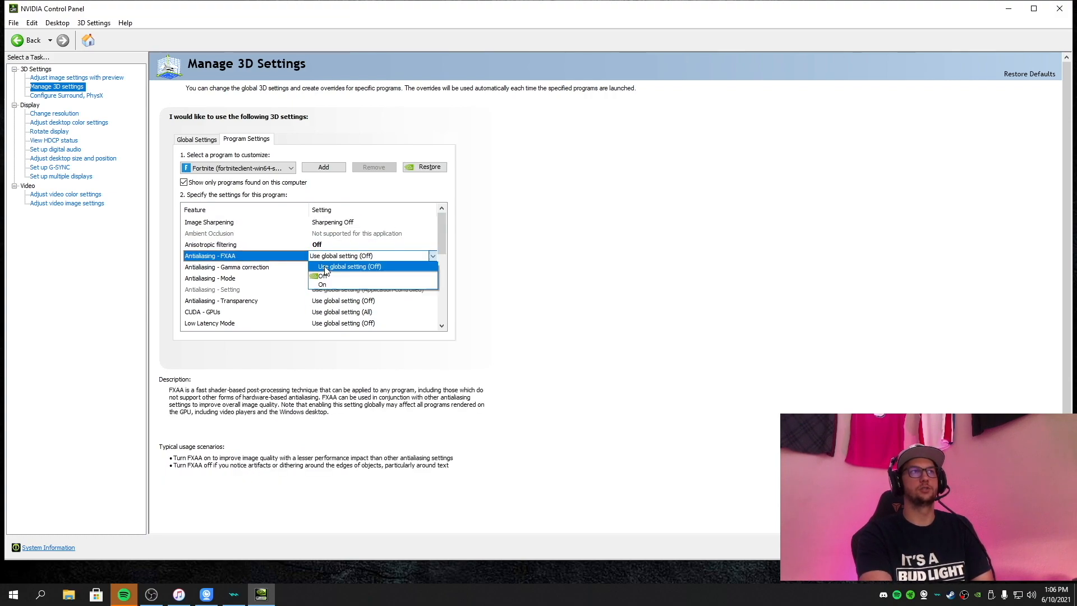
left_click(325, 272)
scroll(443, 236, "down", 1)
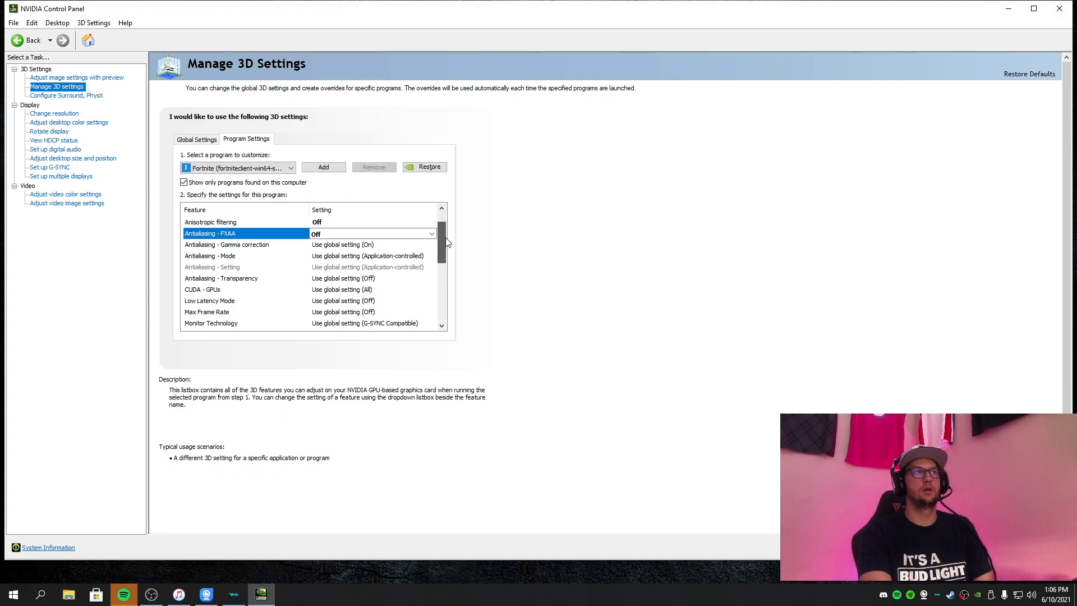
left_click(404, 244)
left_click(332, 247)
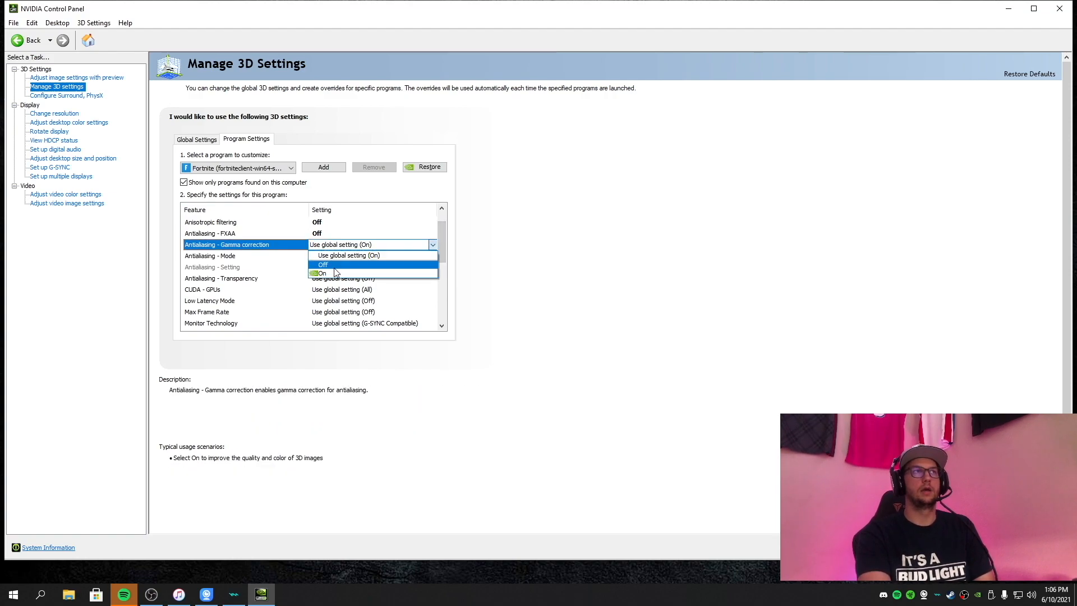
left_click(332, 262)
Set Antialiasing - Mode and Antialiasing - Transparency to Off and apply the changes.
left_click(364, 278)
left_click(365, 278)
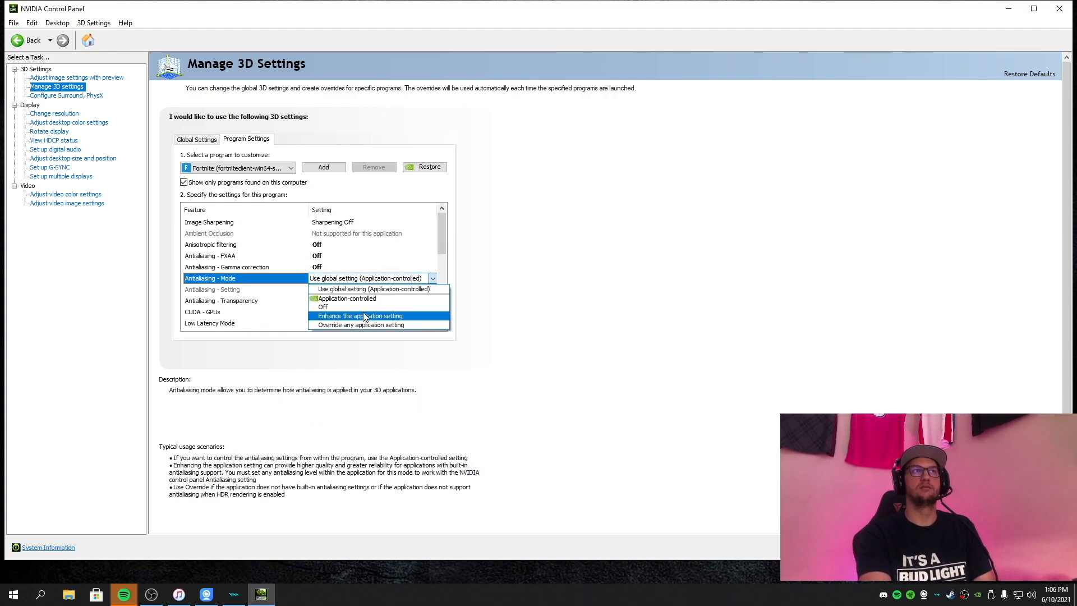
left_click(331, 307)
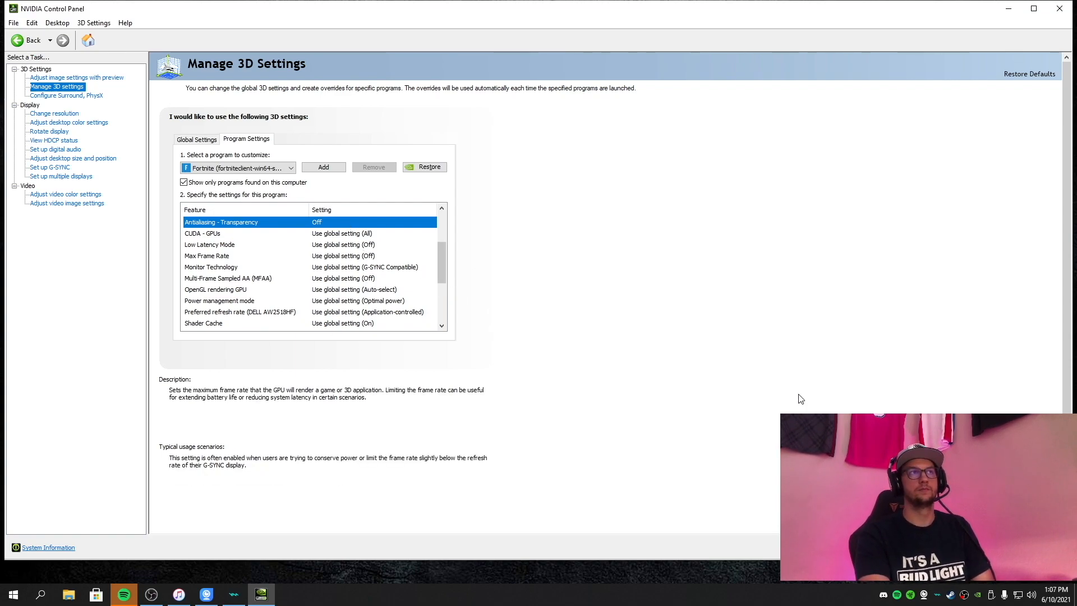
left_click(998, 548)
left_click(580, 302)
Set CUDA - GPUs to All and Low Latency Mode to Off for Fortnite.
scroll(439, 264, "down", 1)
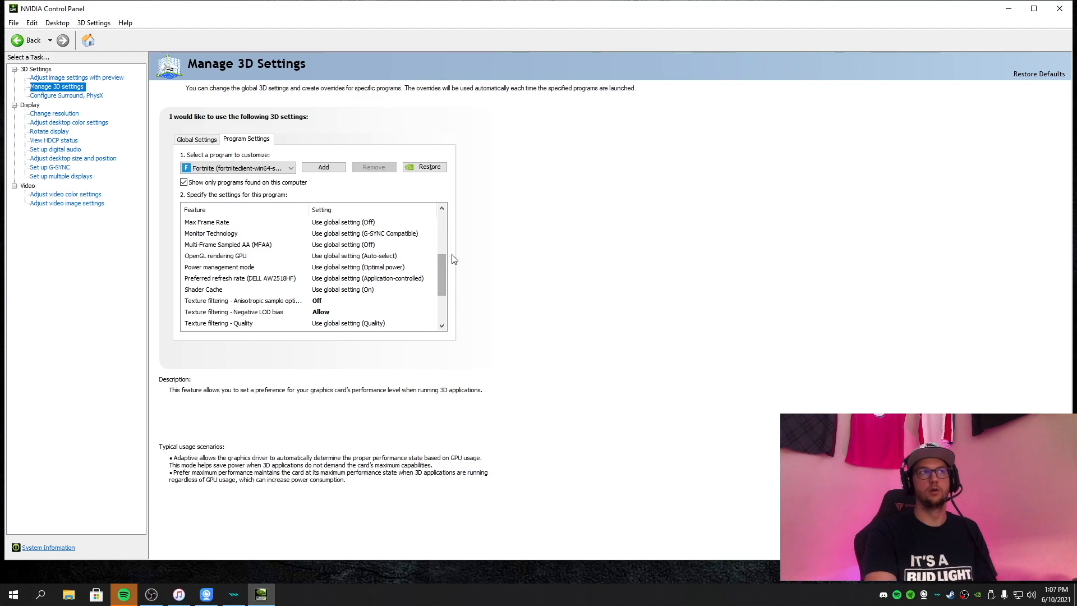
left_click_drag(442, 257, 442, 242)
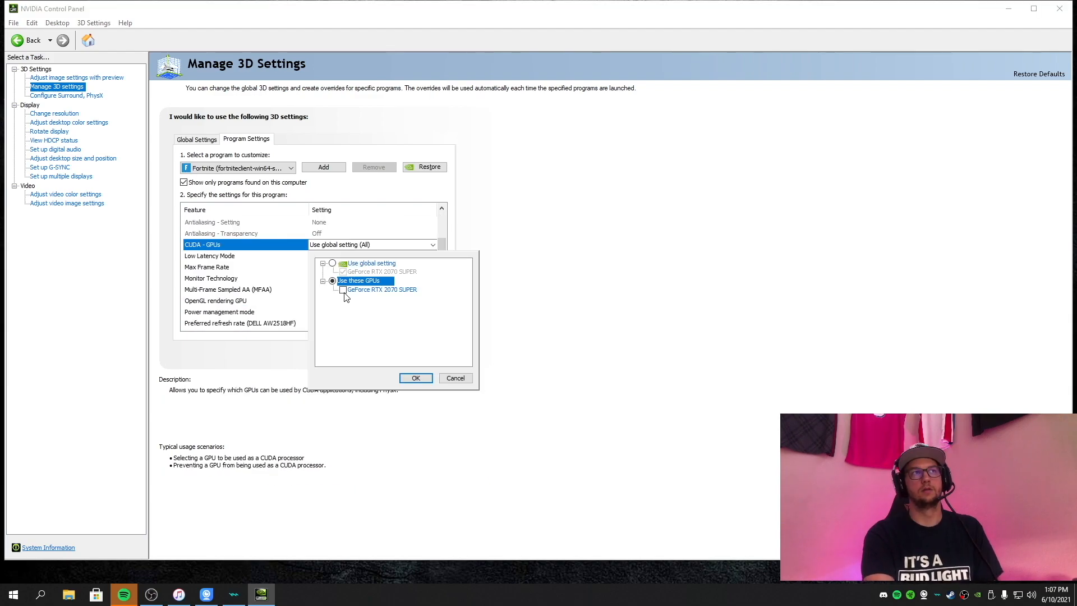
left_click(343, 290)
left_click(415, 378)
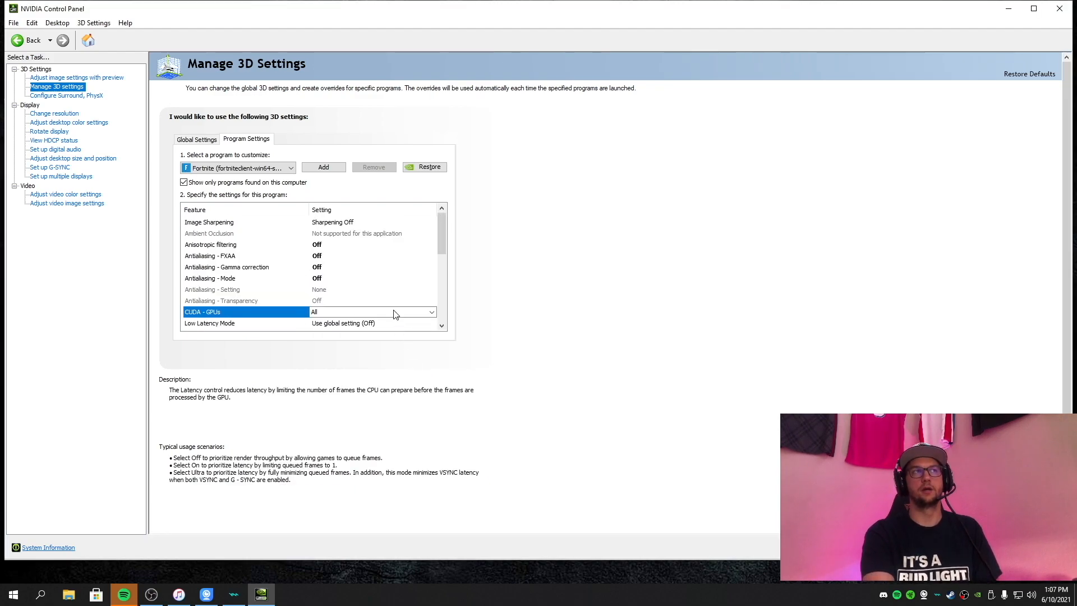
left_click_drag(443, 252, 451, 280)
left_click(376, 247)
left_click(362, 265)
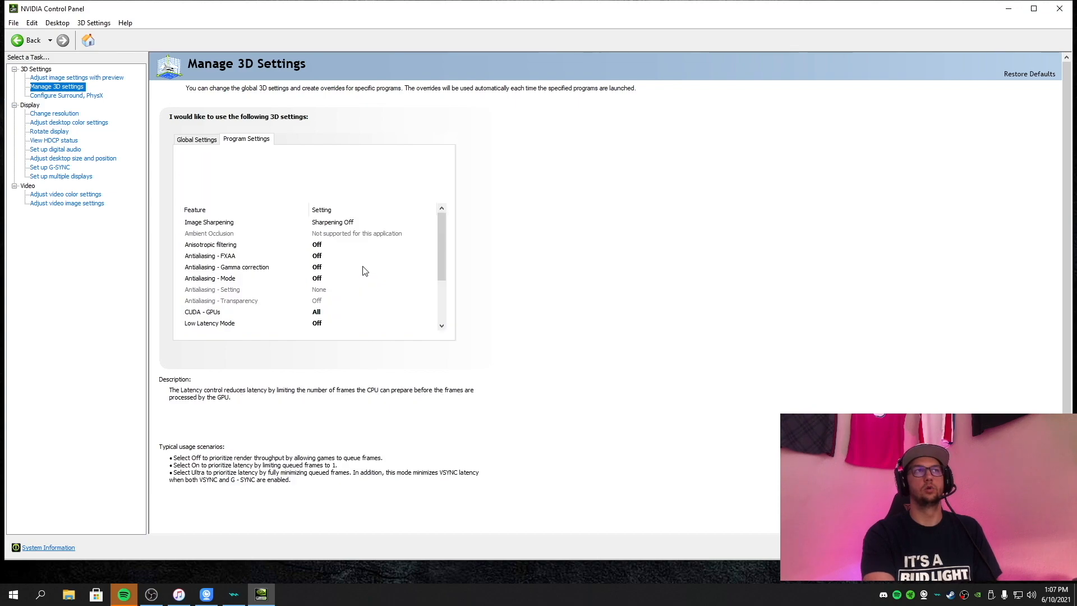
Set Max Frame Rate to Off and Monitor Technology to Fixed Refresh.
scroll(440, 258, "down", 3)
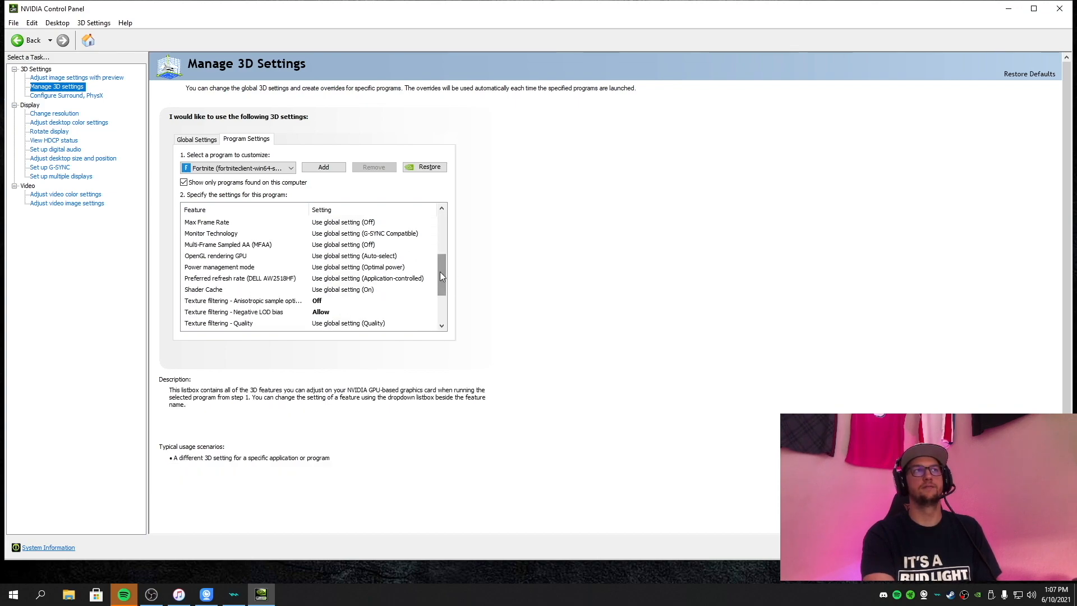
scroll(441, 267, "up", 1)
left_click(392, 267)
left_click(329, 308)
left_click(475, 383)
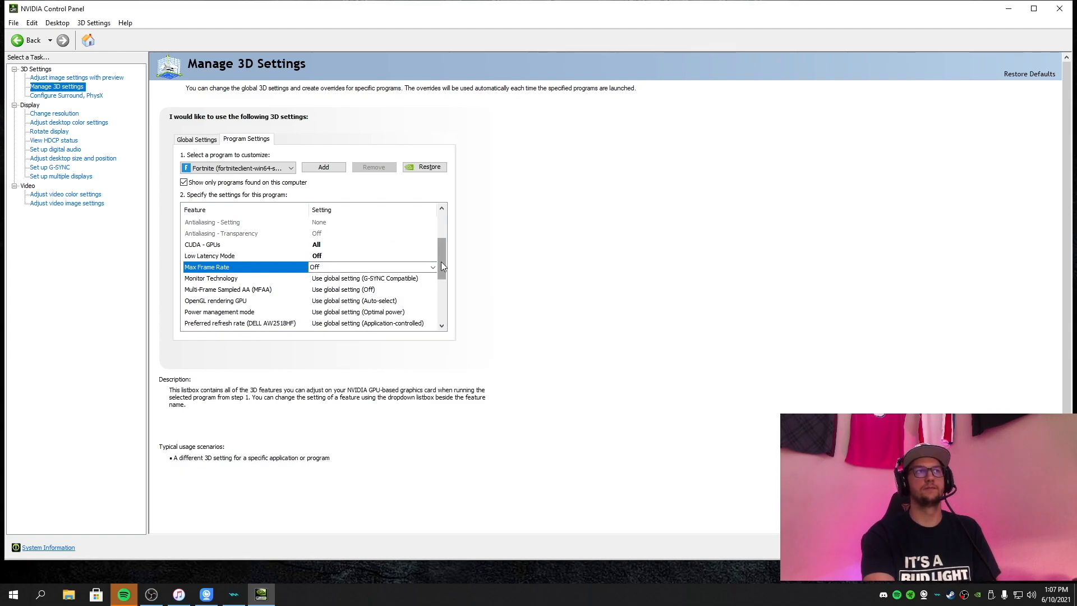
scroll(441, 261, "down", 1)
left_click(368, 257)
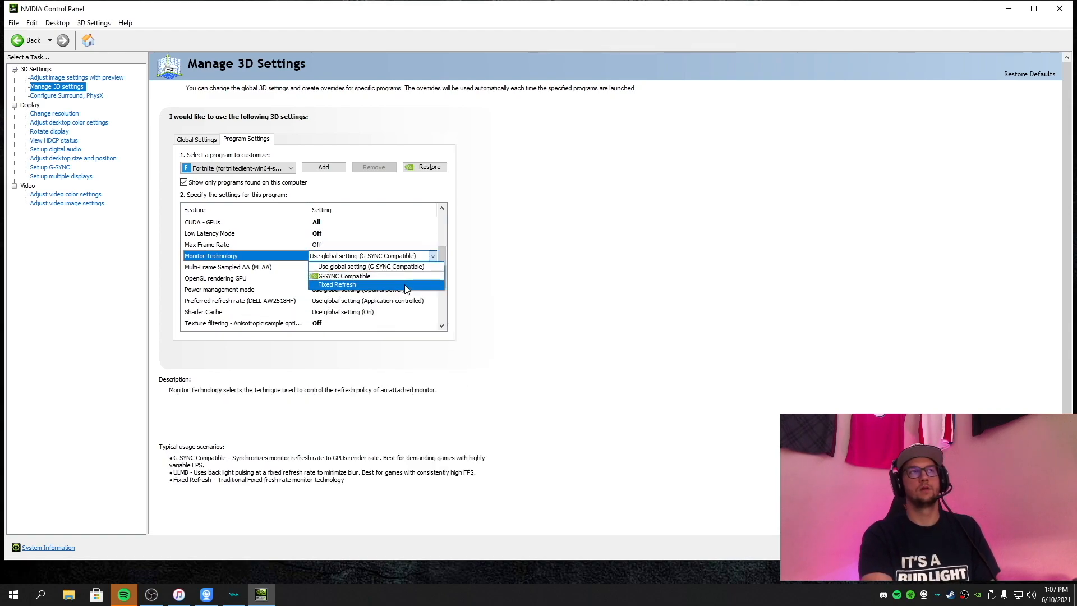
left_click(351, 285)
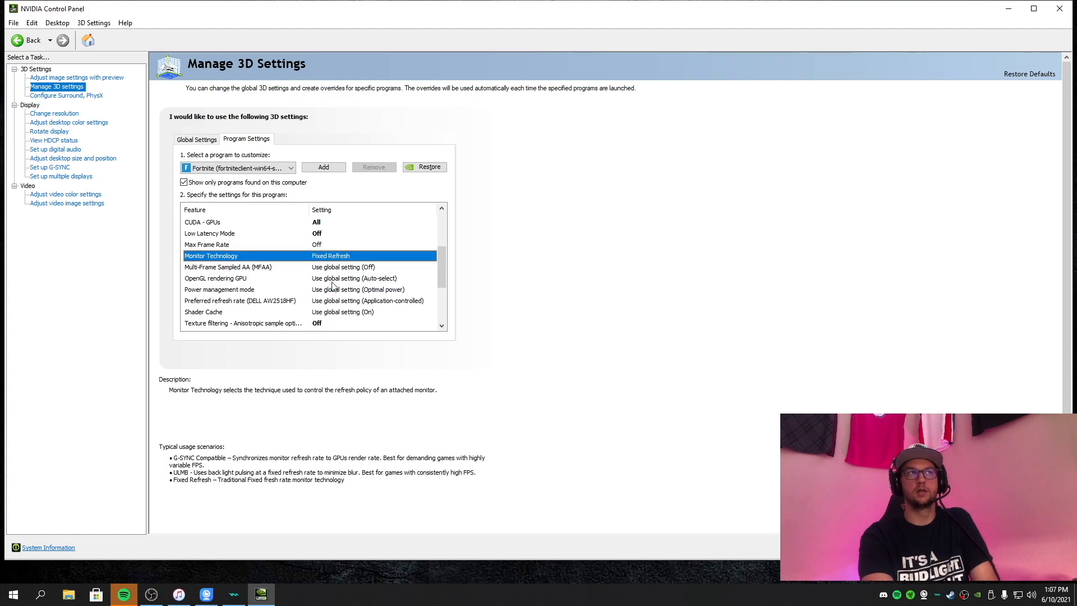
Turn off Multi-Frame Sampled AA (MFAA) and set the OpenGL rendering GPU to GeForce RTX 2070 SUPER.
left_click_drag(444, 248, 443, 264)
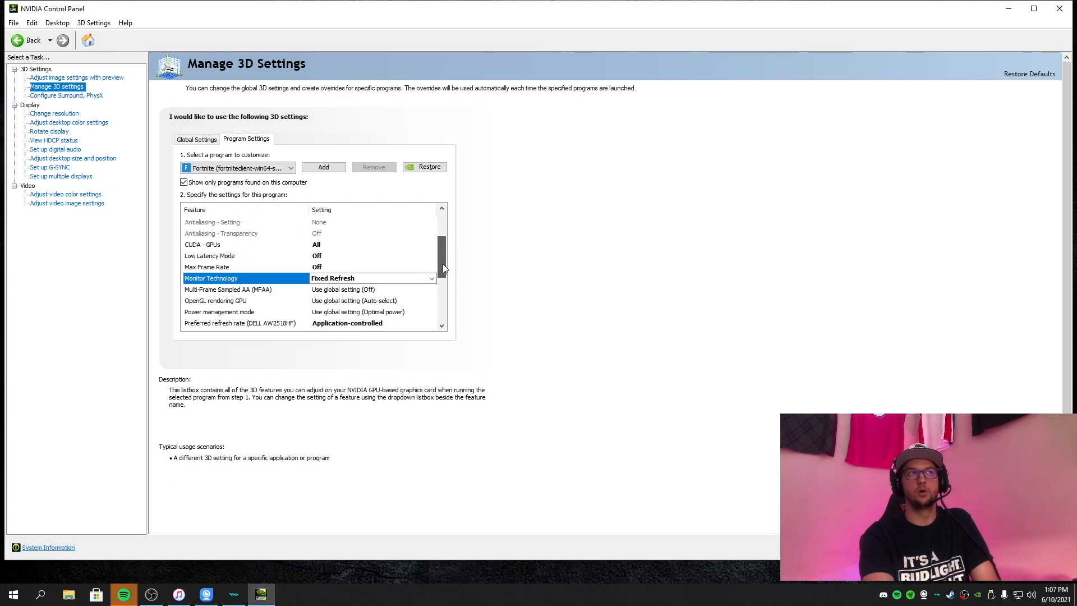
left_click(362, 278)
left_click(331, 304)
left_click_drag(442, 259, 442, 276)
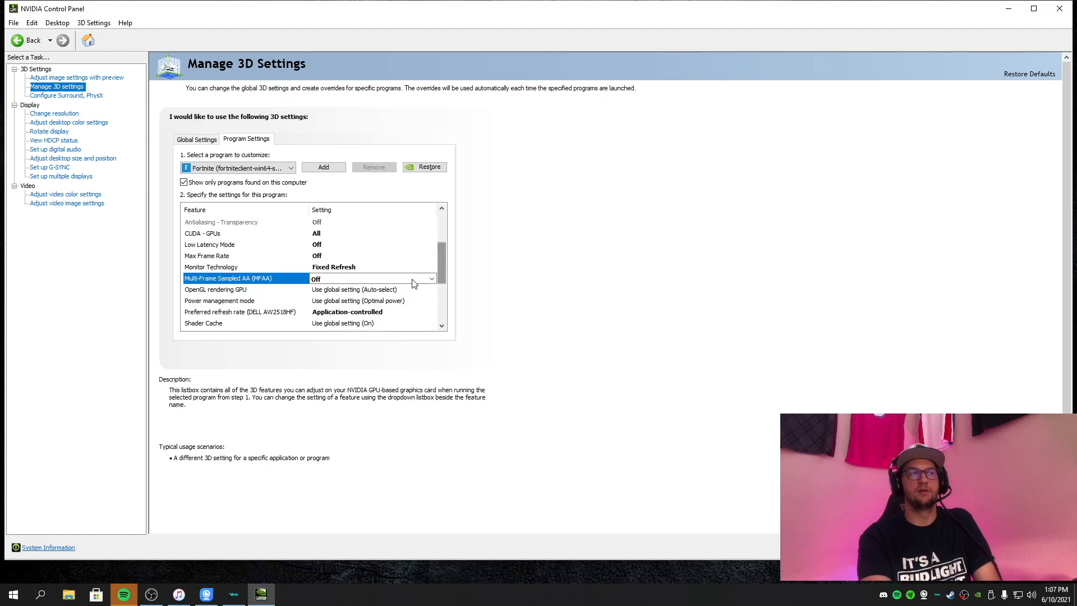
left_click(383, 288)
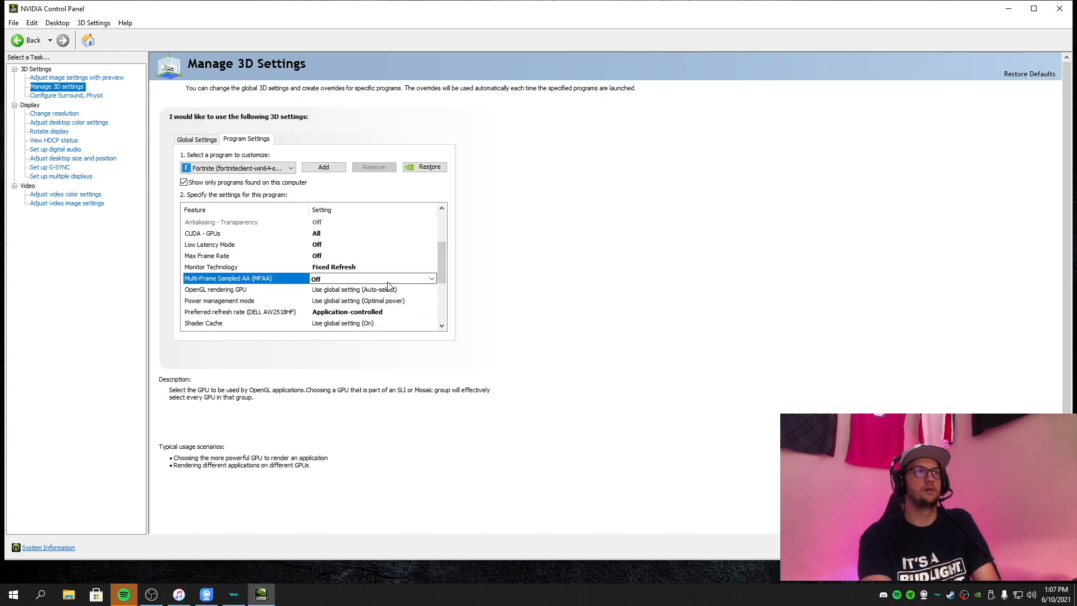
left_click(382, 275)
Set Power management mode to Prefer maximum performance and Preferred refresh rate to Highest available.
left_click_drag(442, 266, 442, 291)
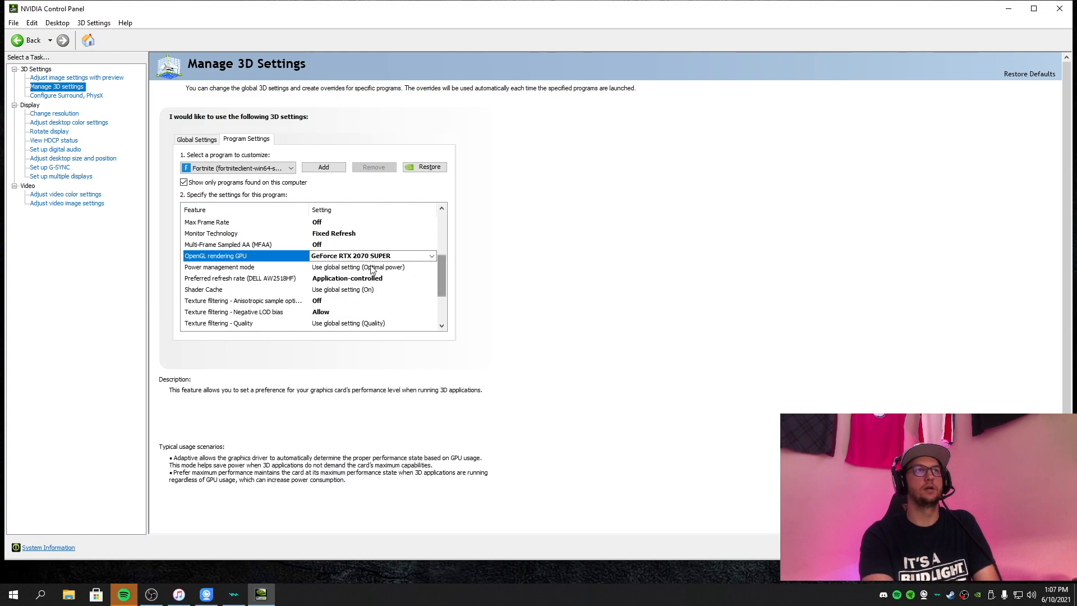
left_click(338, 269)
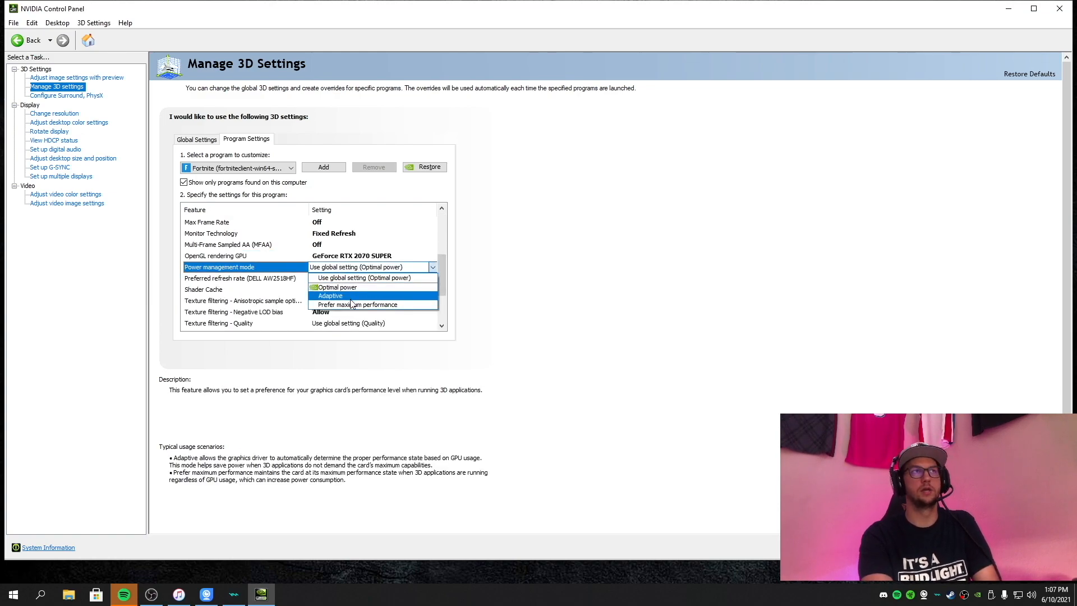
left_click(367, 307)
left_click_drag(445, 267, 453, 300)
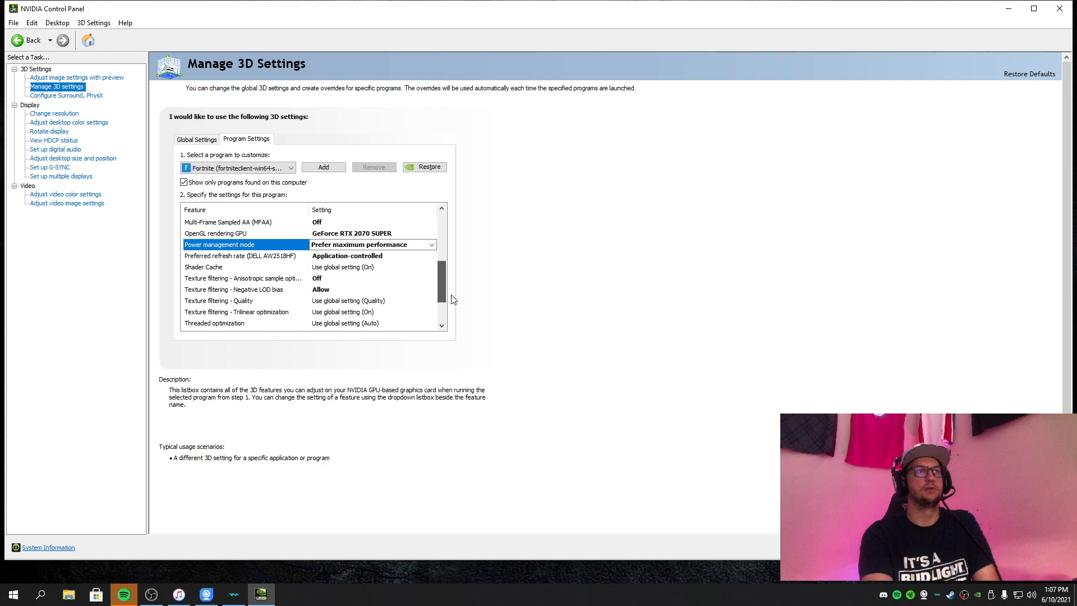
left_click(359, 257)
left_click(324, 288)
Set Shader Cache and Texture filtering - Anisotropic sample optimization to On.
scroll(426, 260, "down", 2)
left_click_drag(443, 257, 446, 278)
left_click(423, 279)
left_click(351, 311)
left_click_drag(440, 257, 447, 293)
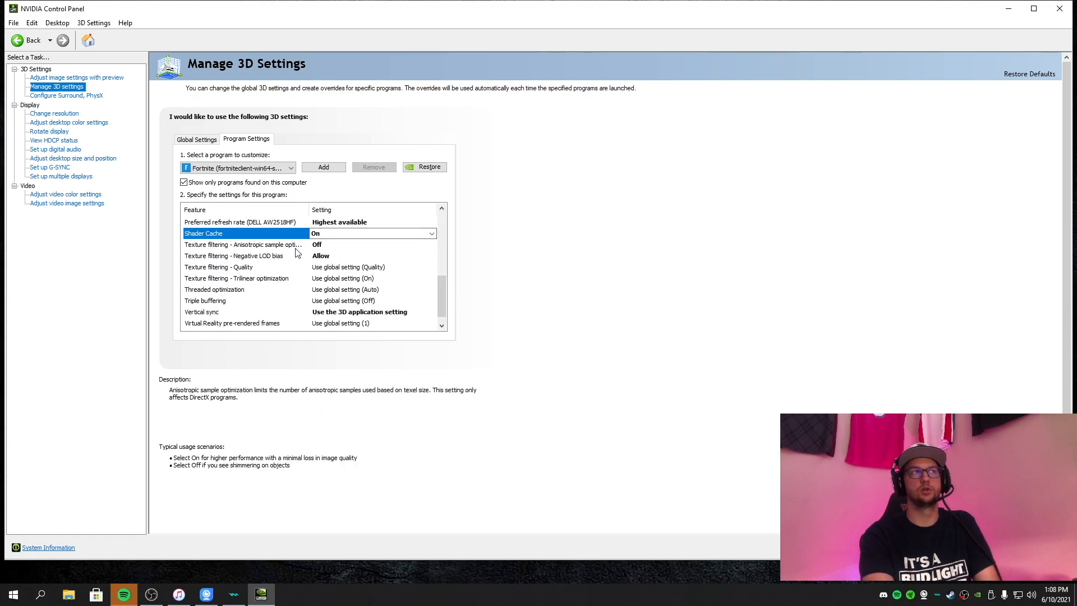
left_click(313, 250)
left_click(320, 270)
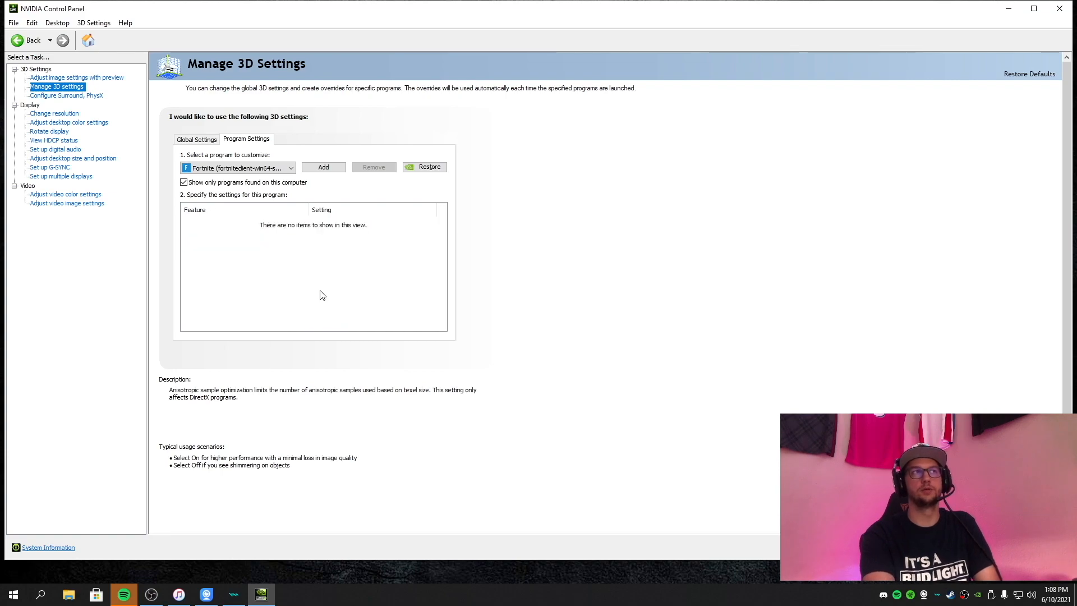
Set Texture filtering - Quality to High performance for Fortnite.
left_click_drag(442, 268, 442, 289)
left_click(381, 289)
left_click(348, 336)
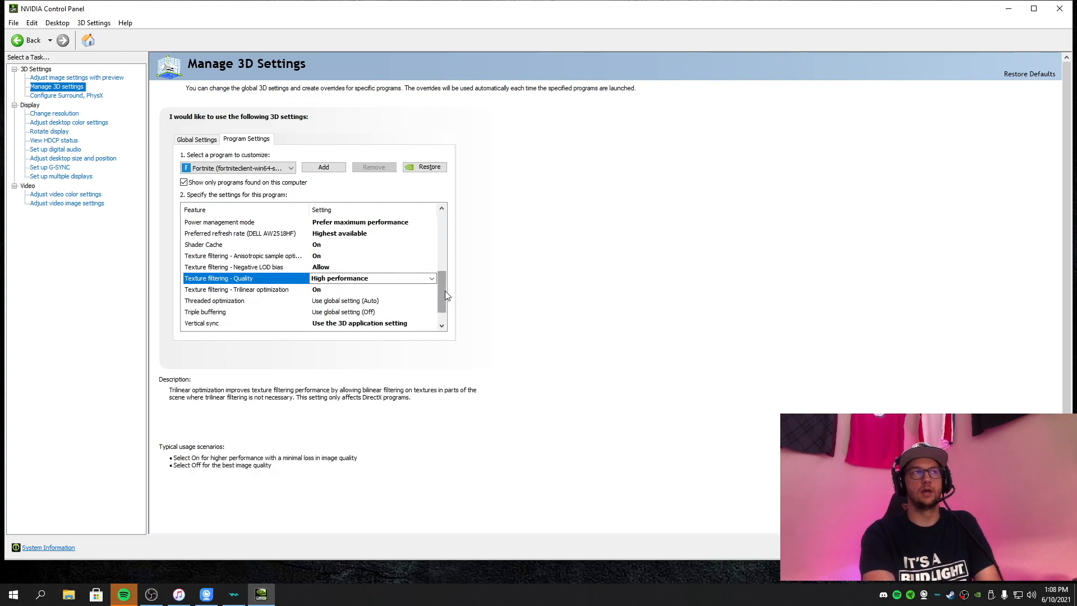
Set Triple buffering and Vertical sync to Off.
scroll(445, 295, "down", 1)
left_click(359, 290)
left_click(380, 312)
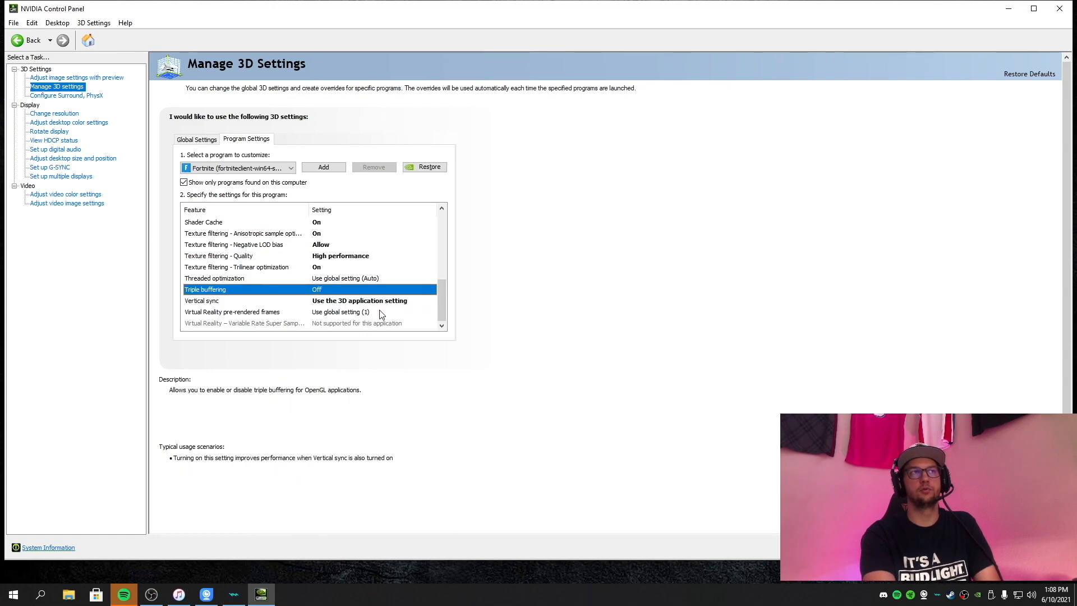
left_click(225, 301)
left_click(354, 303)
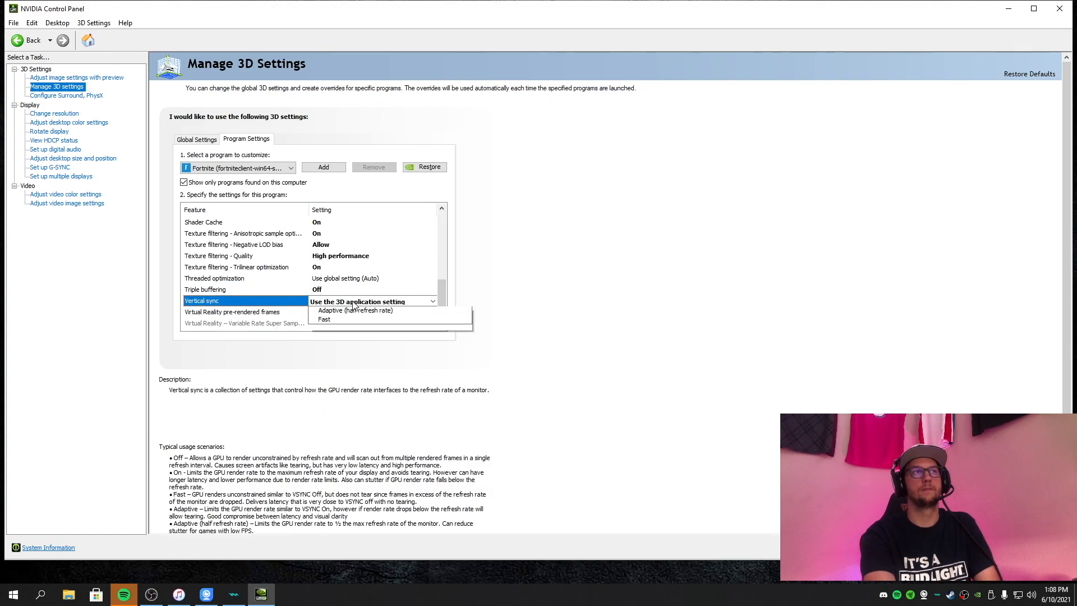
left_click(348, 335)
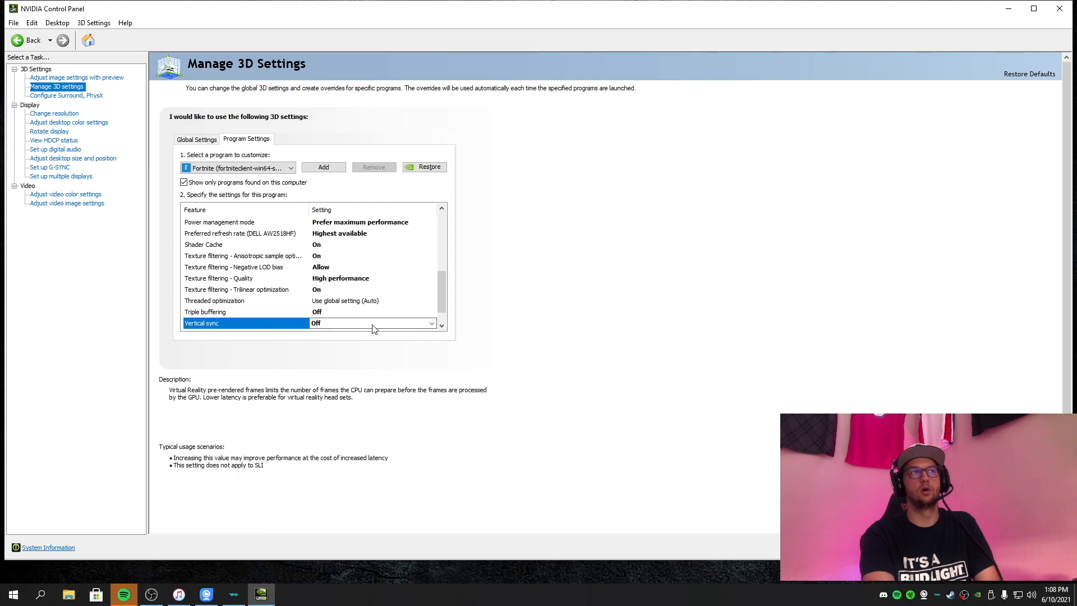
Set Threaded optimization to Off for Fortnite, apply the 3D settings and close the NVIDIA Control Panel.
left_click(985, 547)
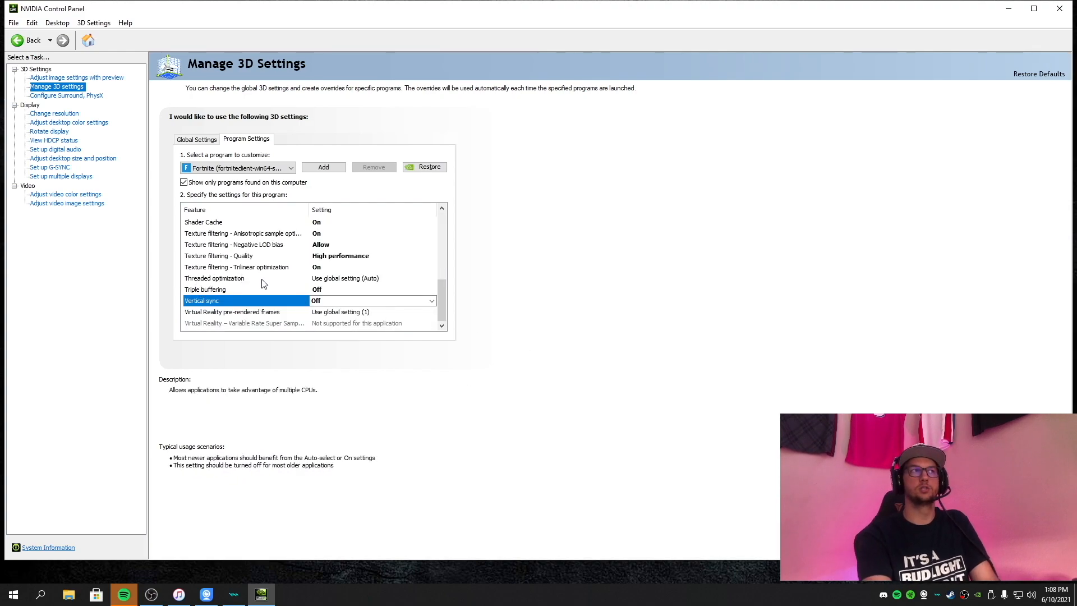
left_click(352, 278)
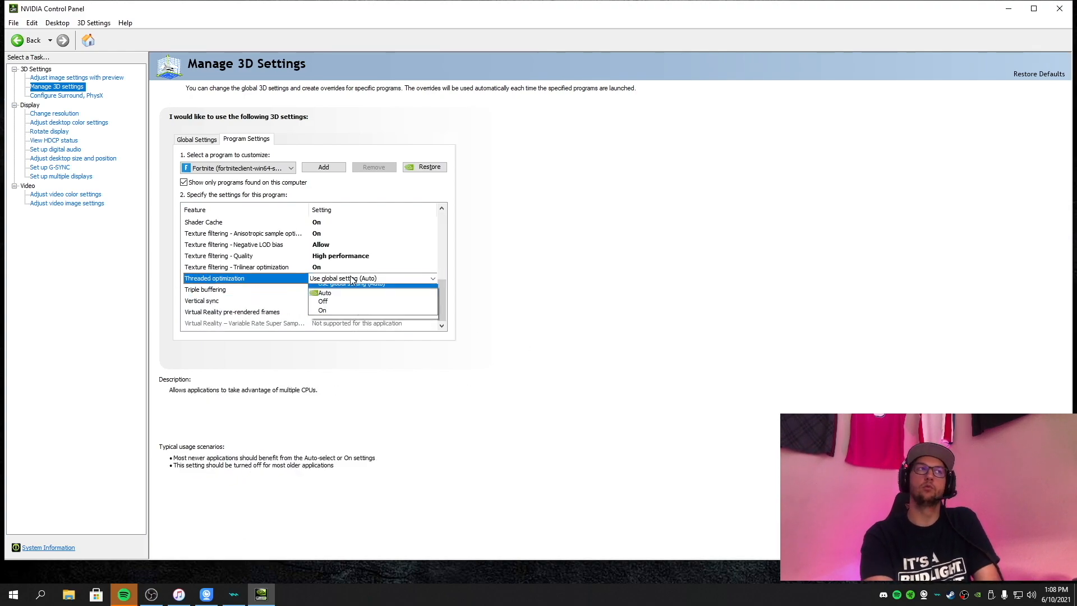
left_click(324, 307)
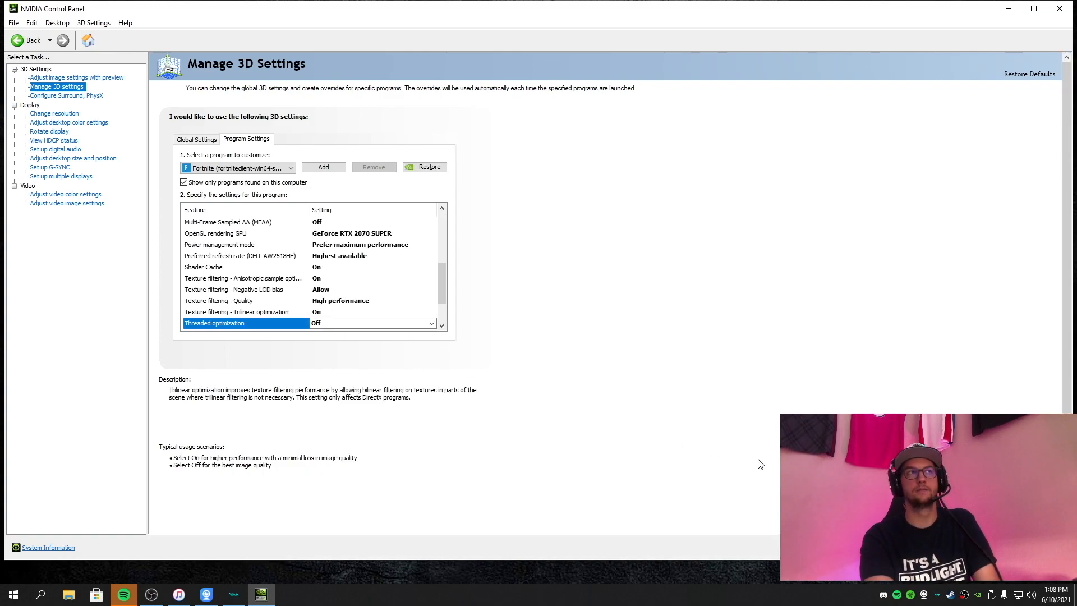
left_click(1060, 10)
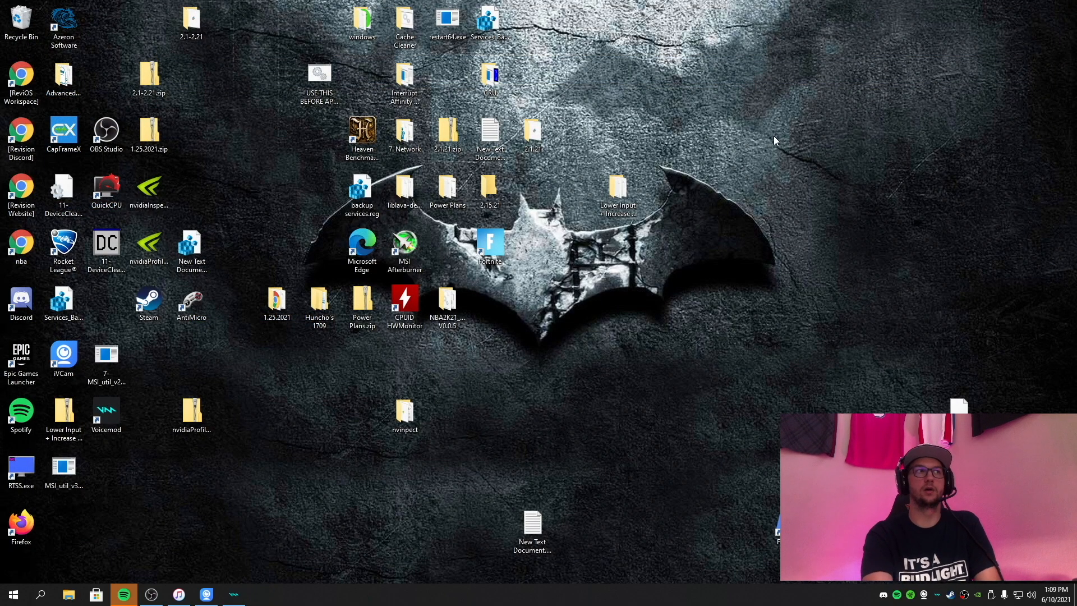
Switch to NVIDIA Profile Inspector from the nvinpect folder on the desktop and load the Fortnite profile.
double_click(393, 415)
left_click(431, 162)
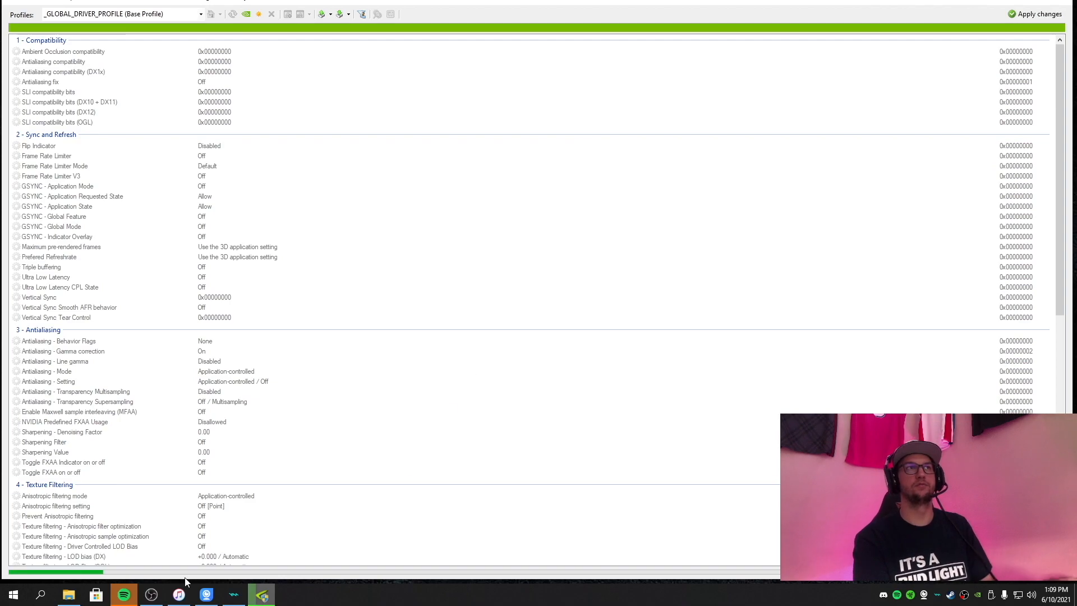
mouse_move(171, 591)
type("f")
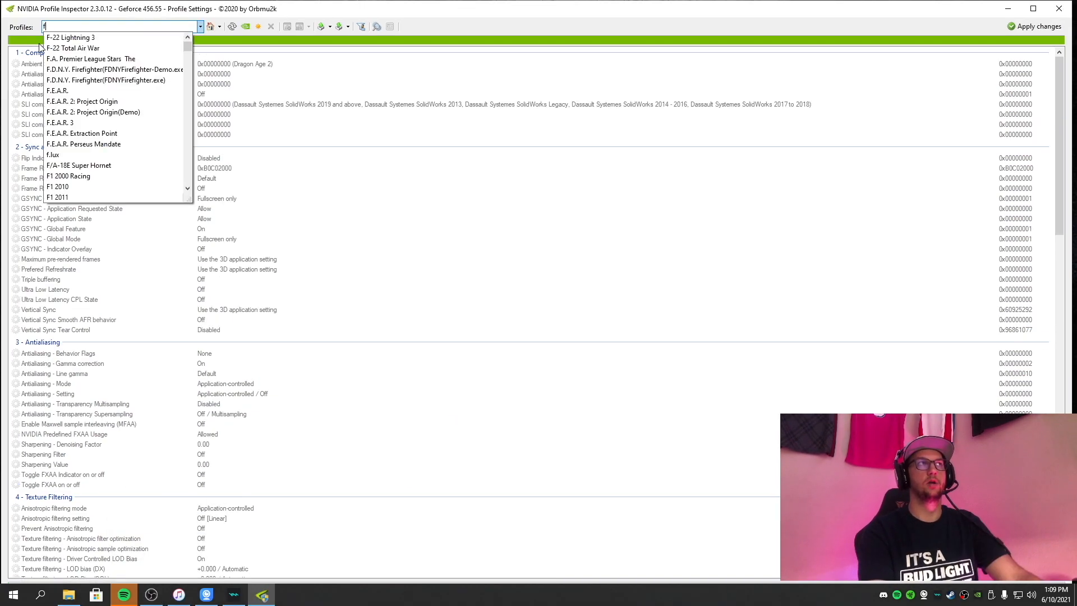
type("ort")
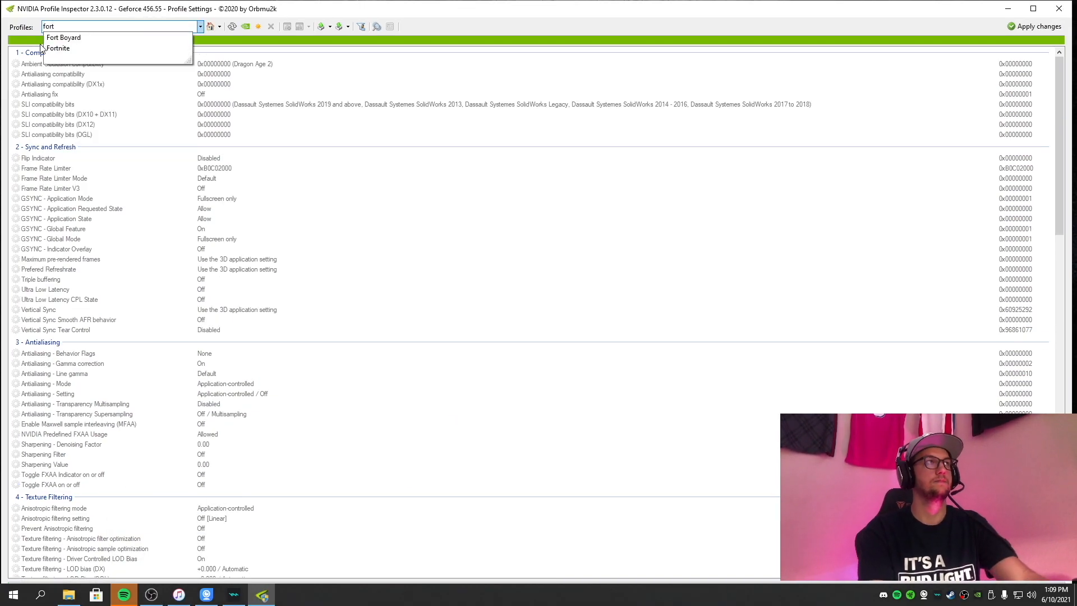
left_click(44, 48)
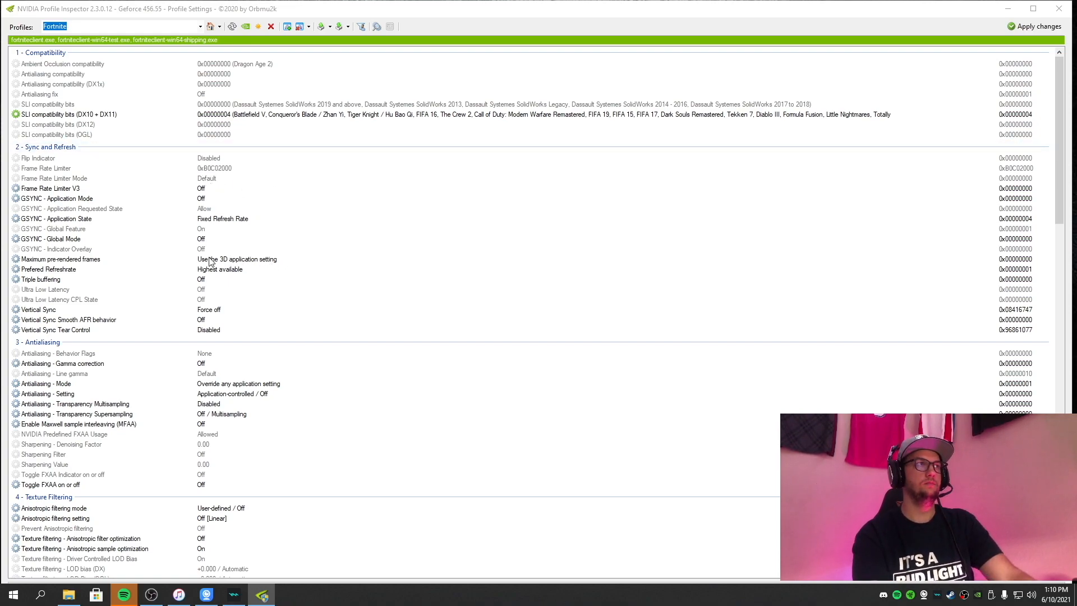
Set NVIDIA Predefined FXAA Usage to Disallowed in the Antialiasing section and apply the change.
scroll(211, 262, "down", 3)
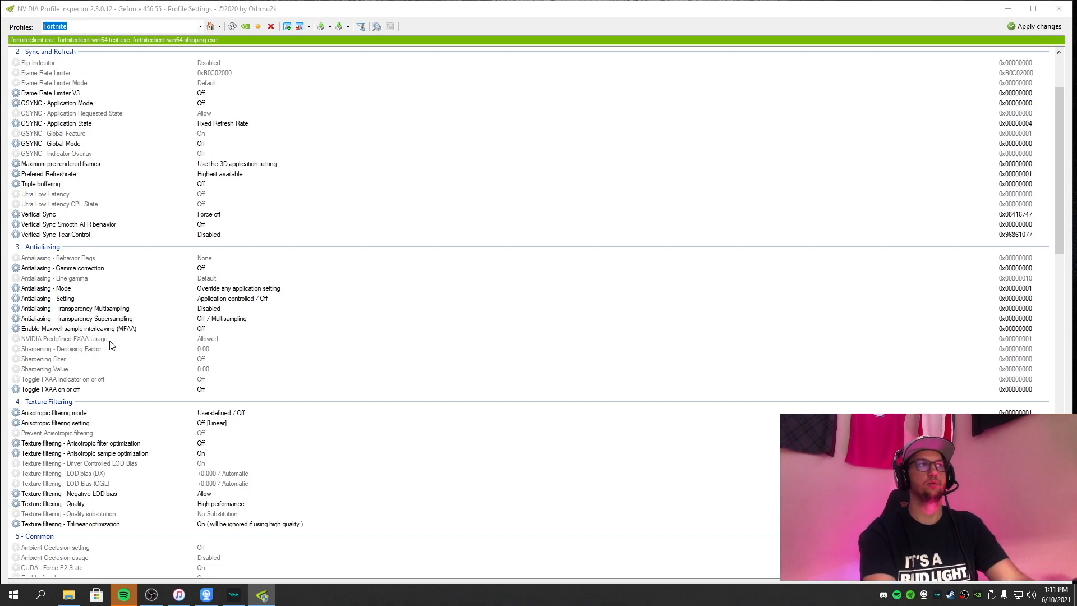
left_click(201, 339)
left_click(990, 338)
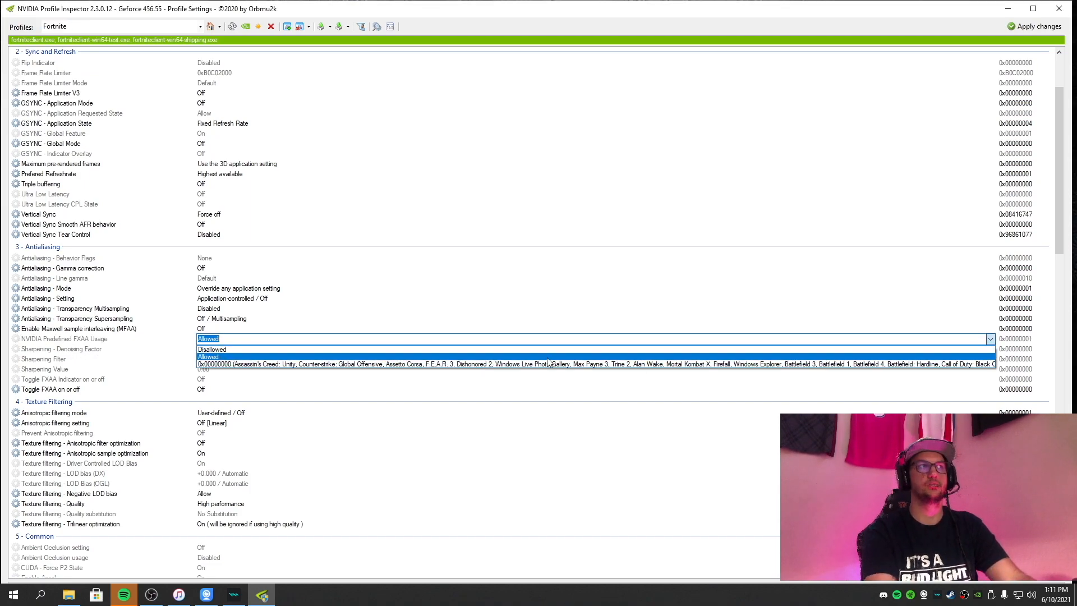
left_click(473, 349)
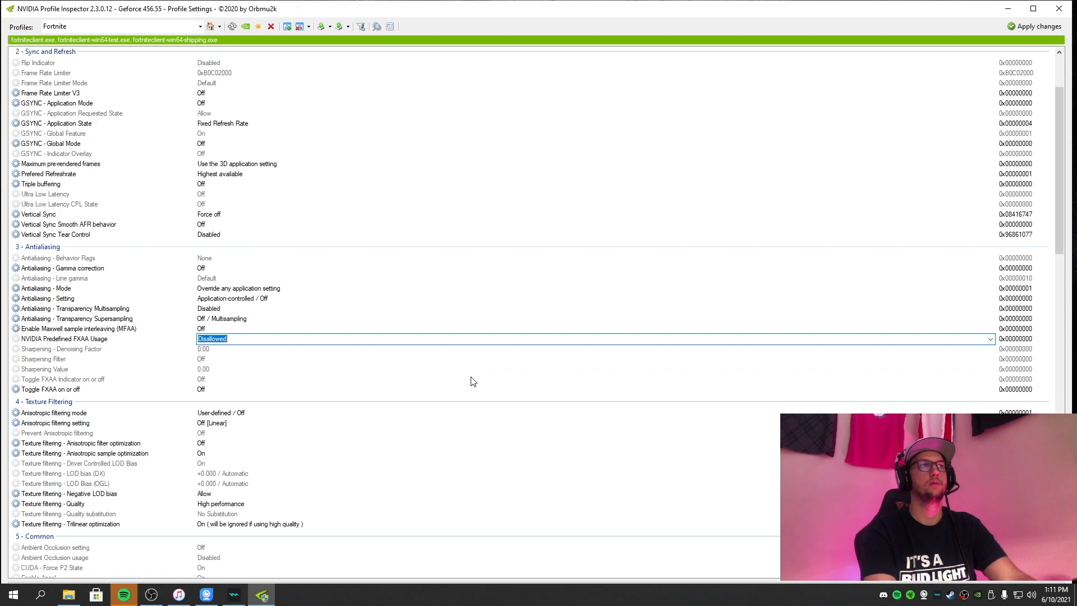
left_click(1033, 26)
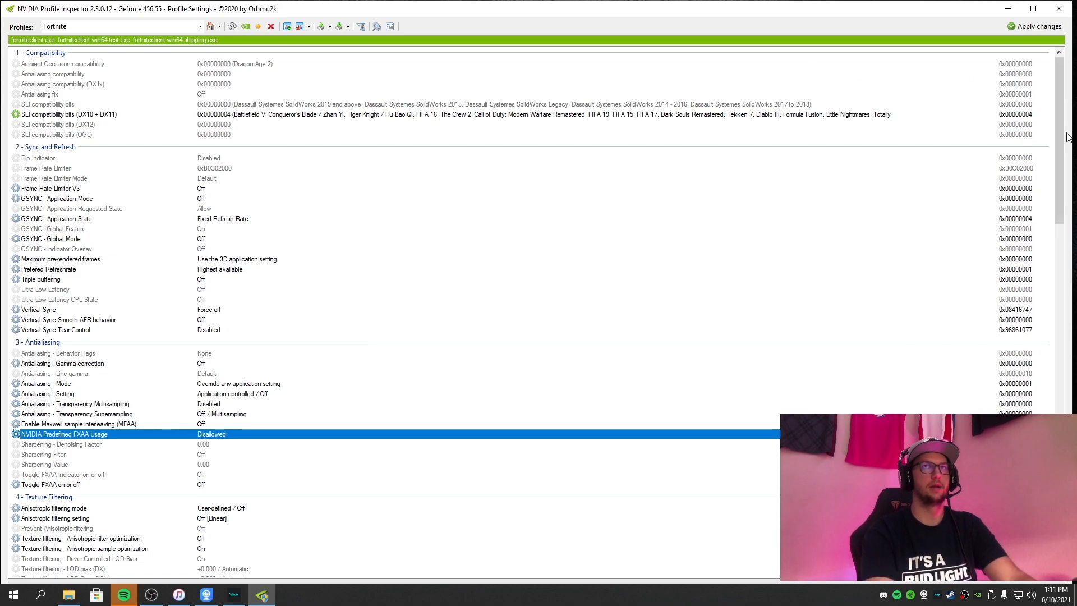
Set CUDA - Force P2 State to Off in the Common section.
left_click_drag(1057, 134, 1057, 162)
scroll(38, 356, "down", 6)
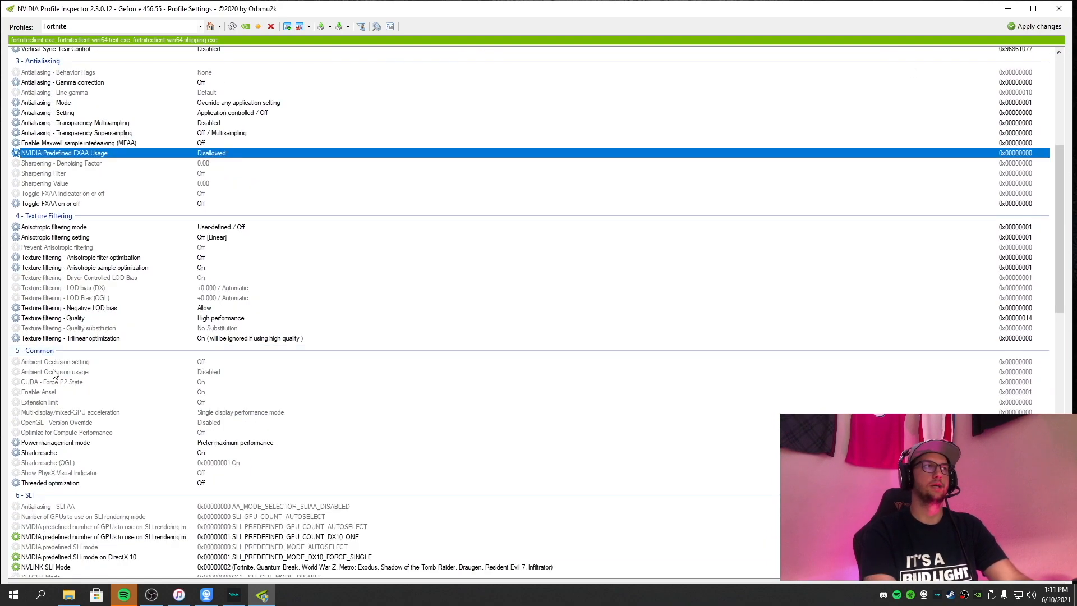
left_click(79, 385)
left_click(343, 383)
left_click(990, 382)
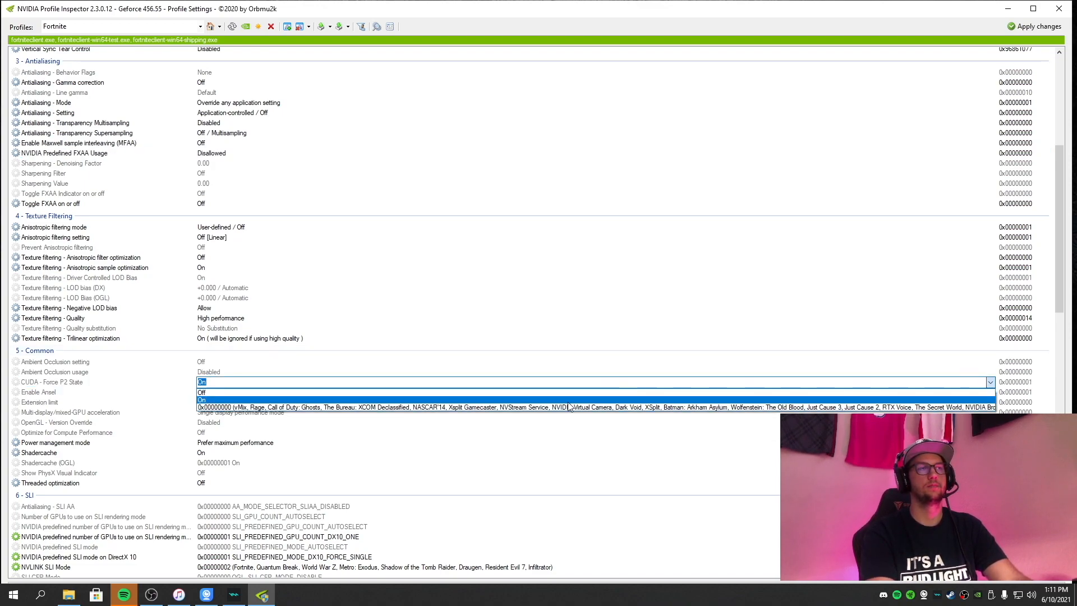
left_click(550, 393)
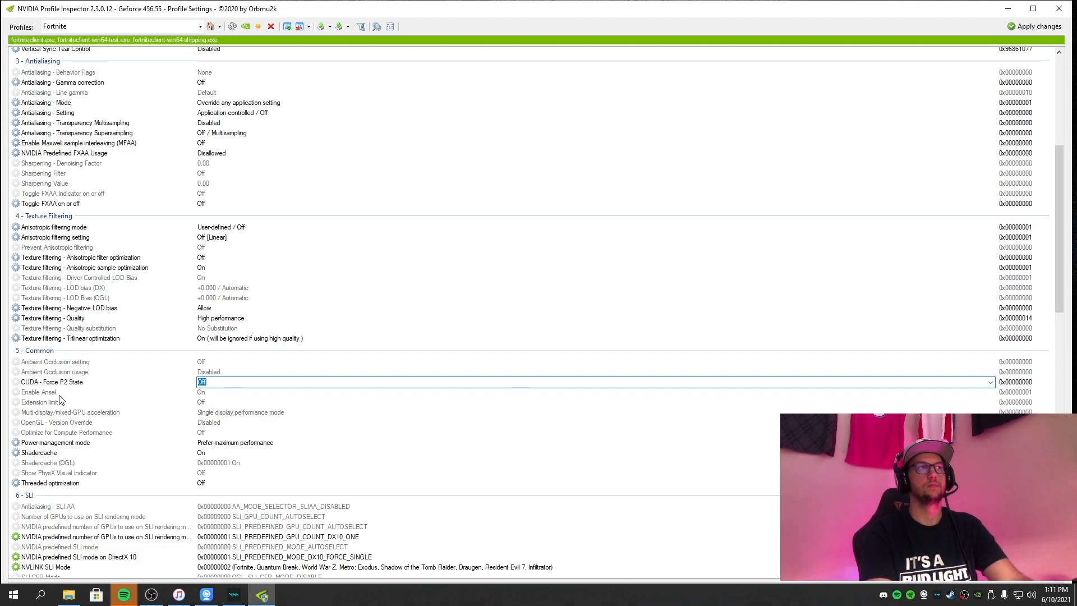
Set Enable Ansel to Off in the Common section and apply the profile changes.
left_click(1009, 393)
left_click(990, 392)
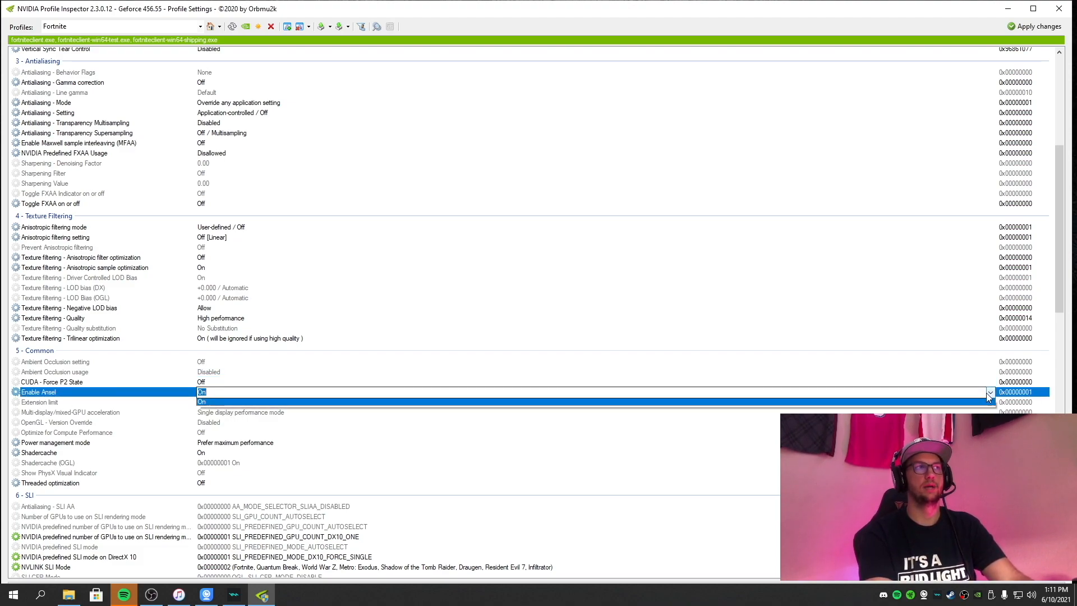
left_click(617, 402)
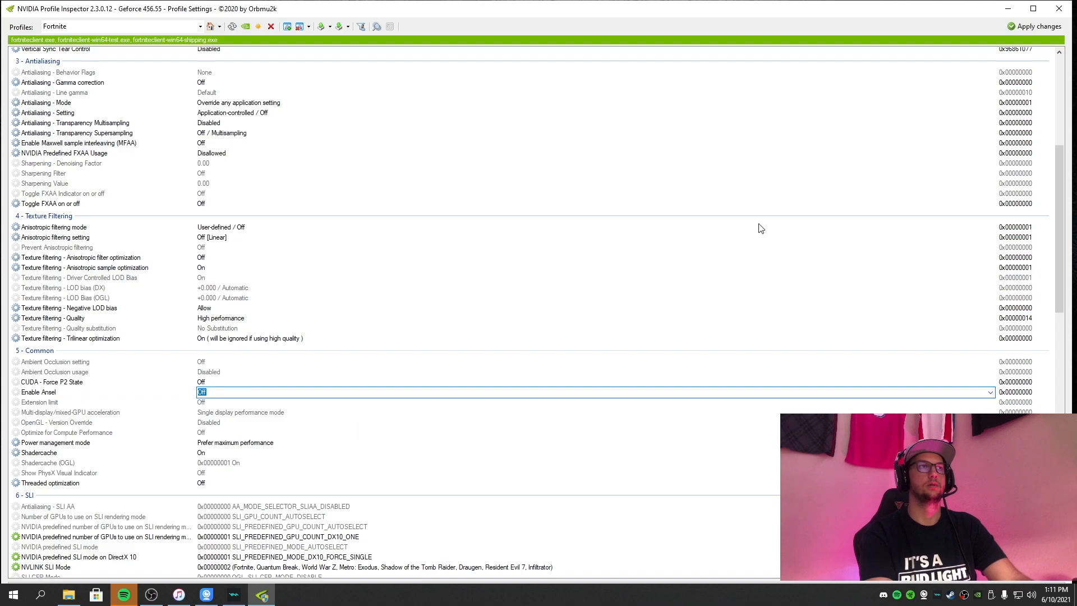
left_click(1016, 29)
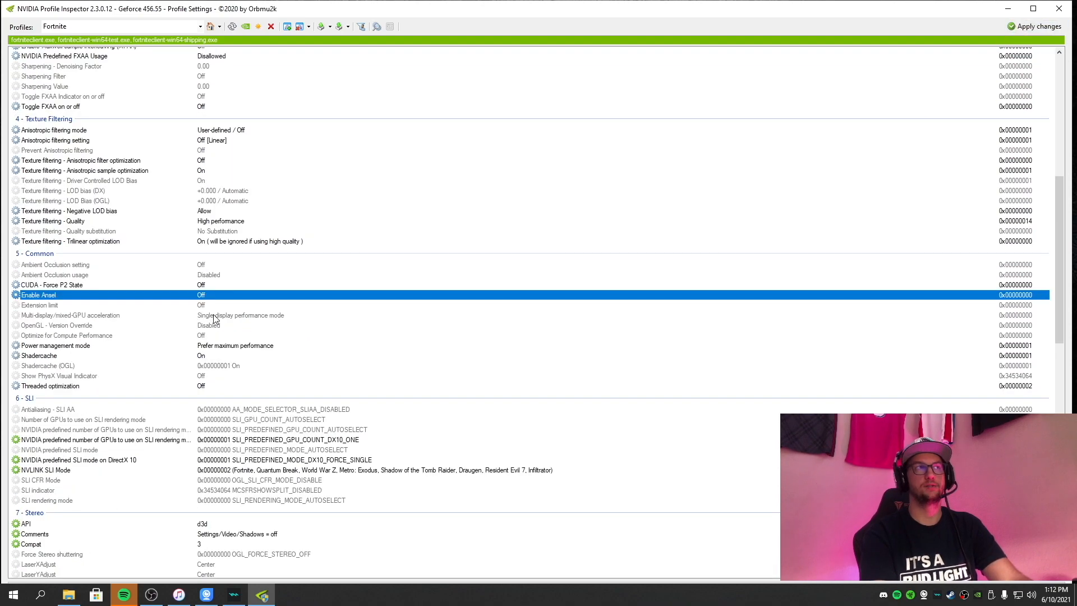
Select Multi-display/mixed-GPU acceleration and reveal the Fortnite profile's additional hidden driver settings.
left_click(267, 317)
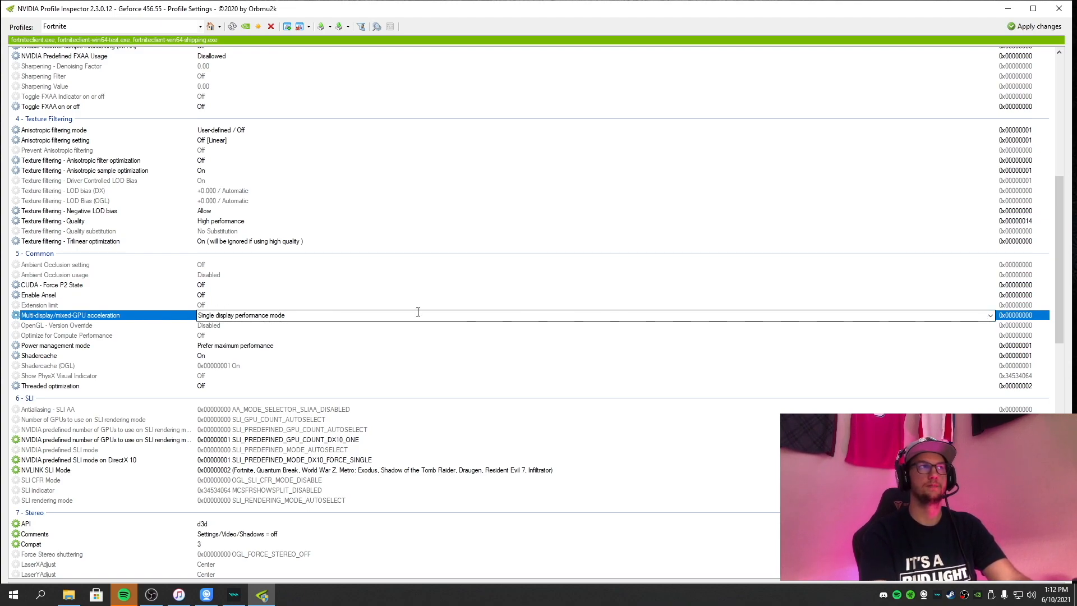
scroll(418, 311, "down", 5)
left_click(381, 29)
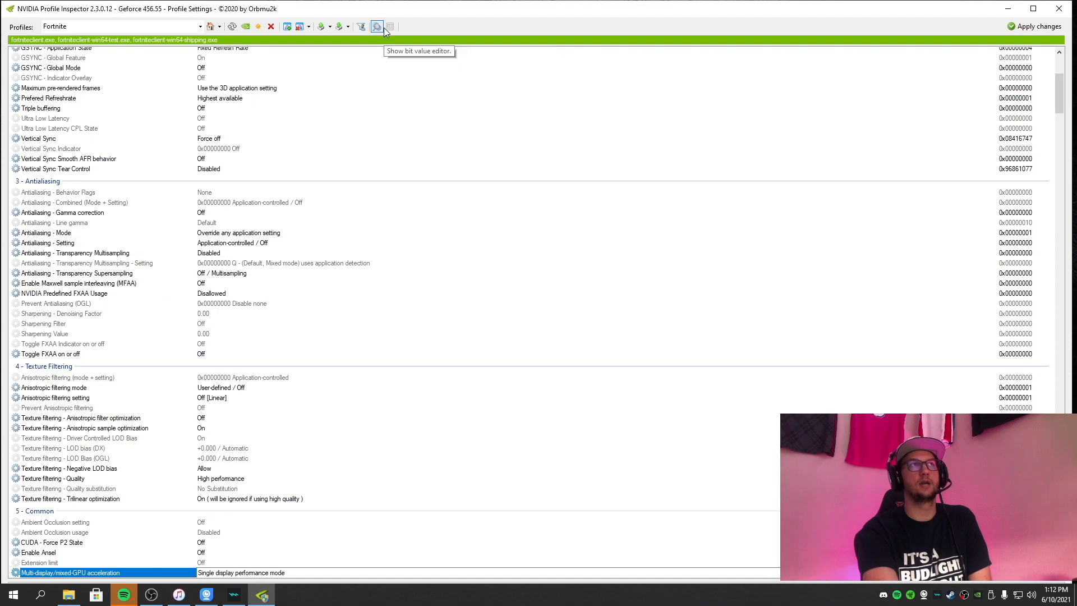
Set MAX_PENDING_CMD_BUFFERS in the Extra section to 0x00000001 1.
scroll(398, 178, "down", 15)
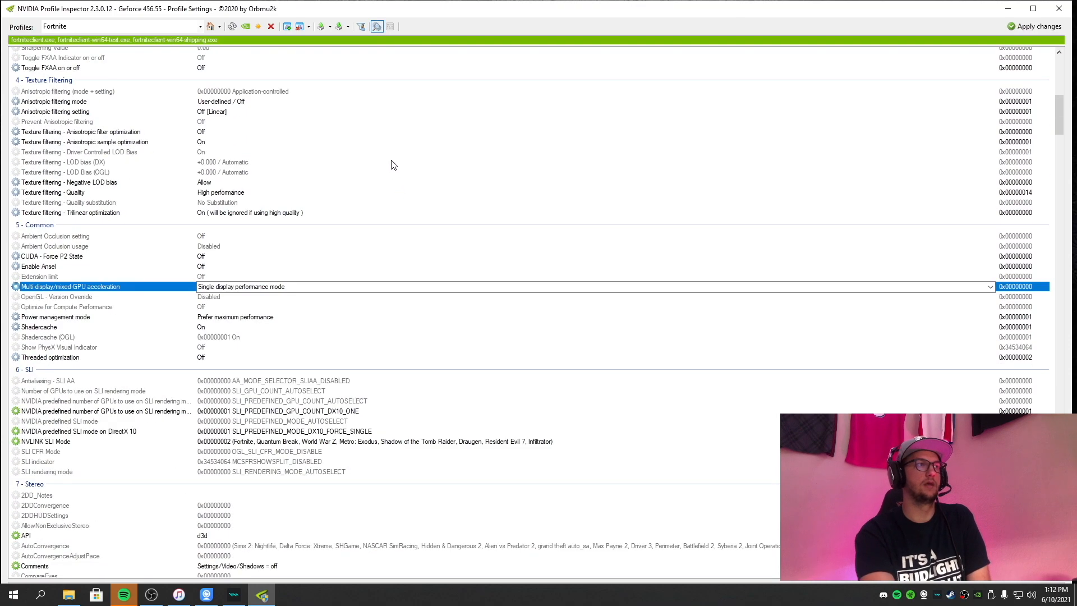
scroll(387, 191, "down", 20)
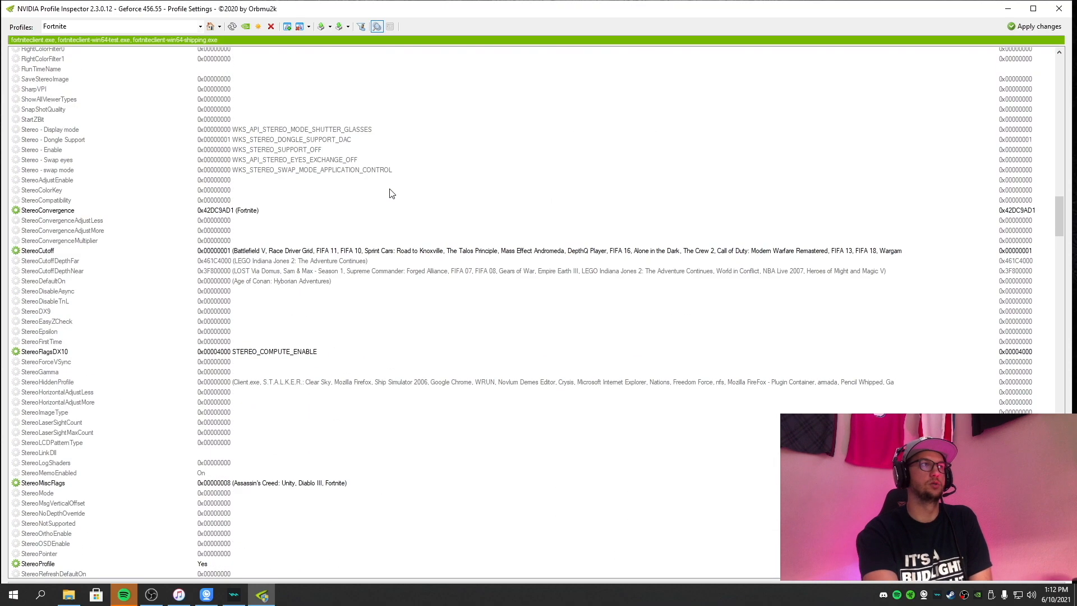
scroll(395, 197, "down", 16)
left_click(336, 247)
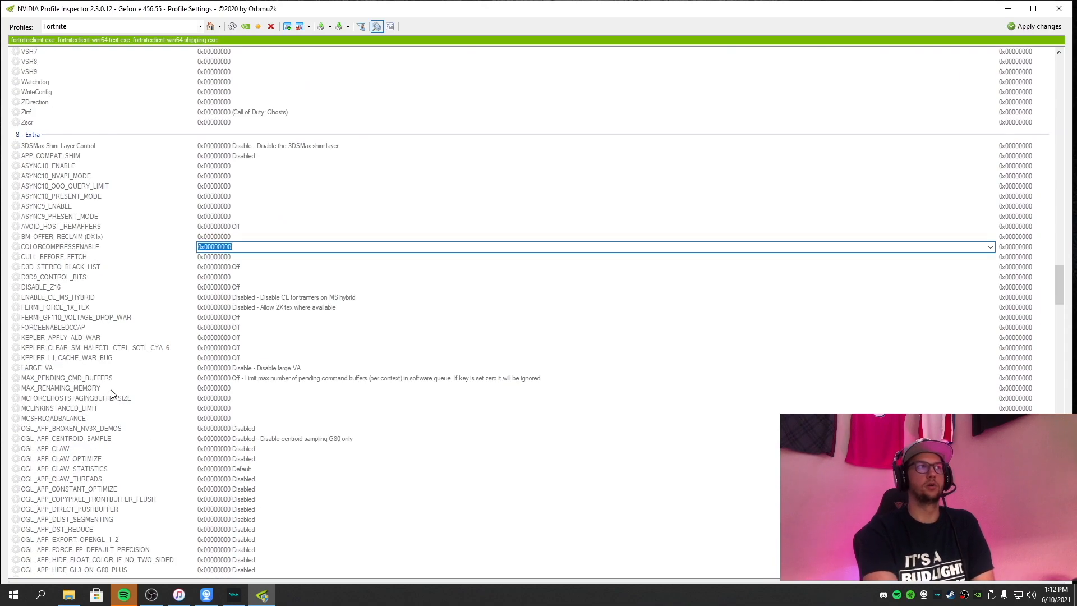
left_click(313, 380)
left_click(990, 378)
left_click(303, 396)
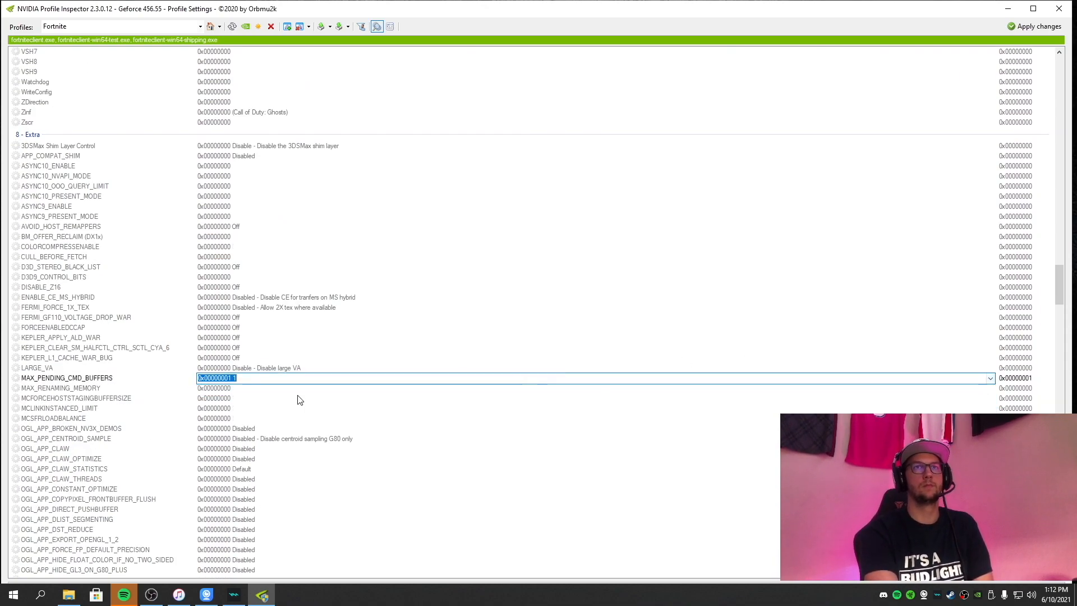
Set LARGE_VA to 0x00000001 Enable_LargeVA - Enable large VA on all GPUs and apply the changes.
left_click(282, 370)
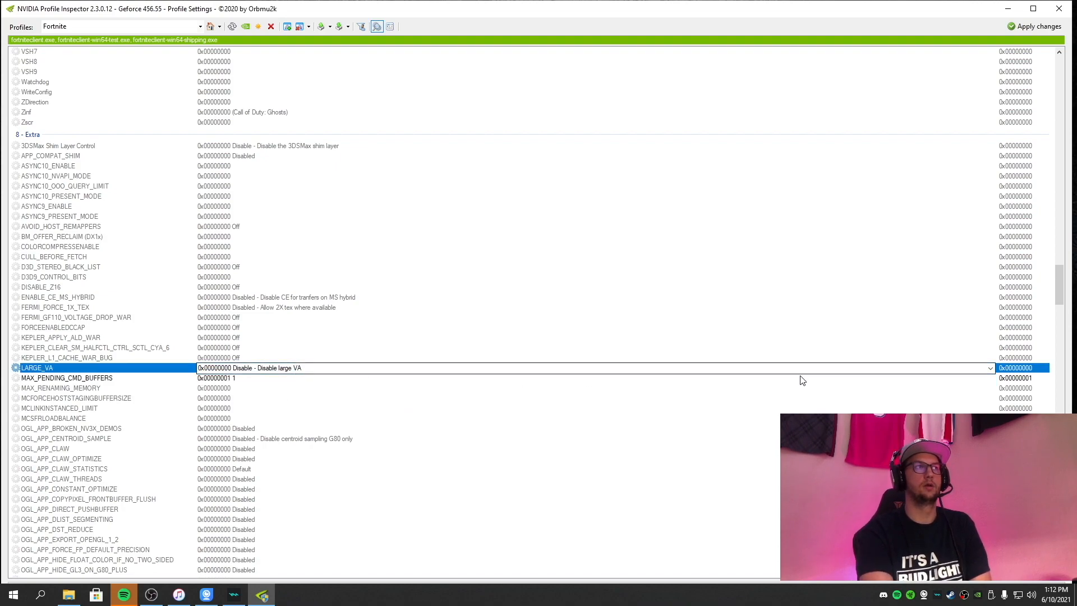
left_click(990, 368)
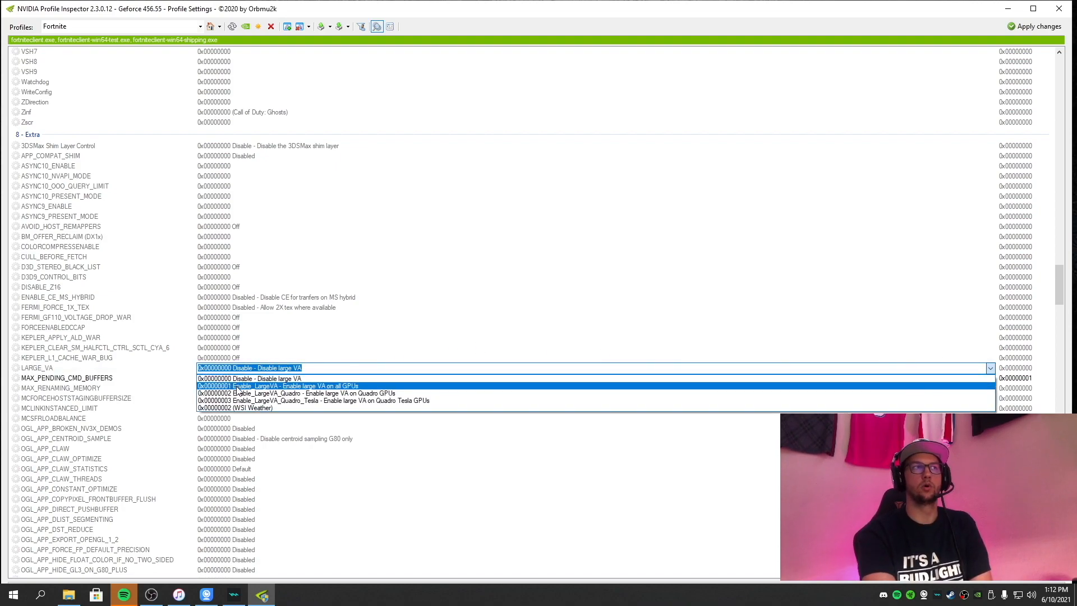
left_click(352, 387)
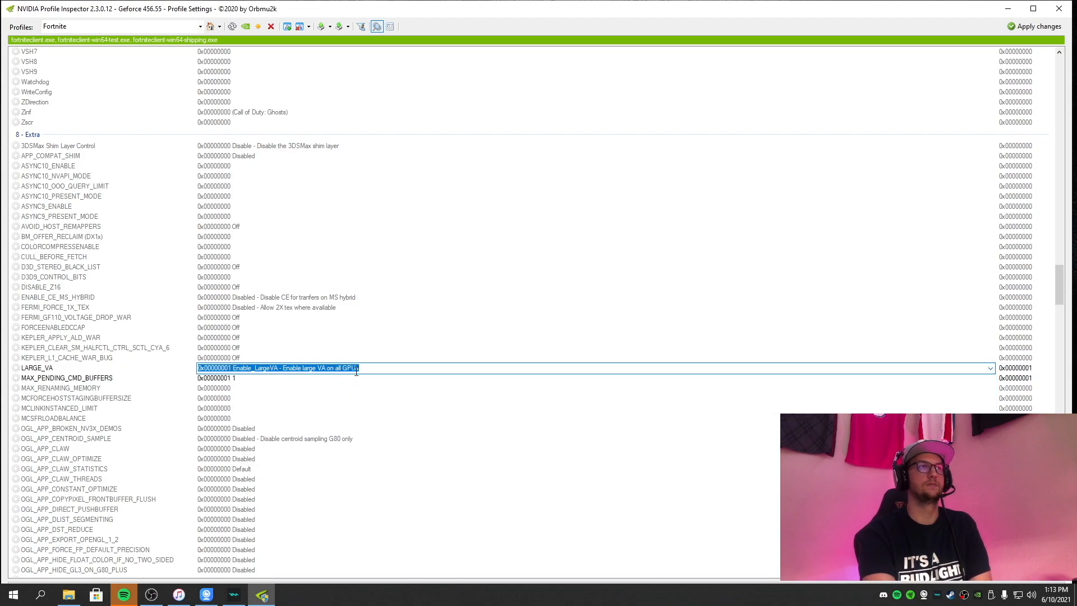
left_click(1035, 29)
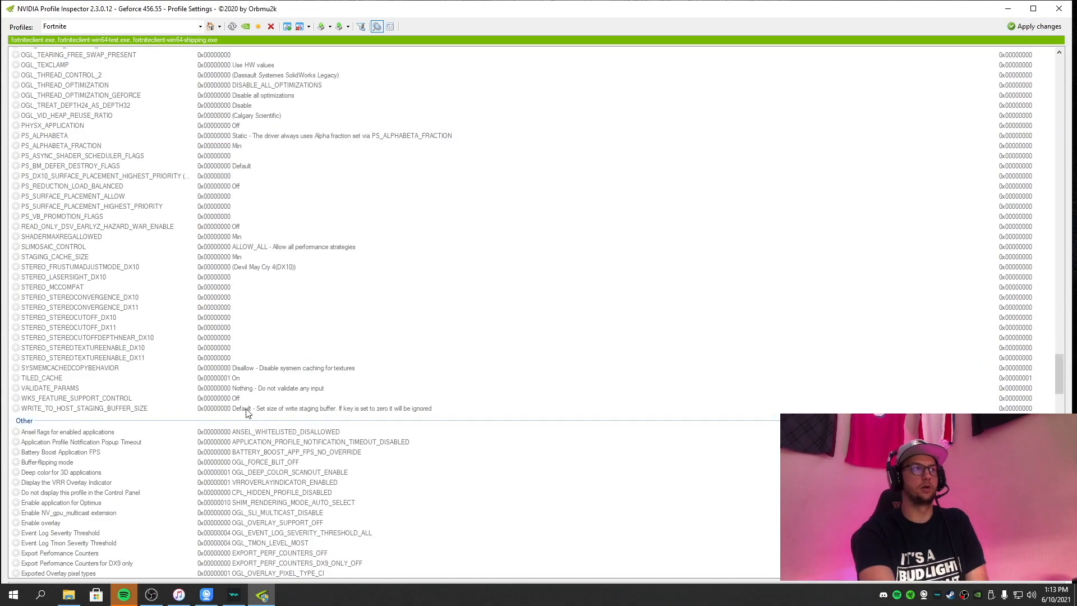
Set Platform Boost in the Other section to 0x00000000 AUTOFL_OFF and apply the changes.
scroll(251, 405, "down", 9)
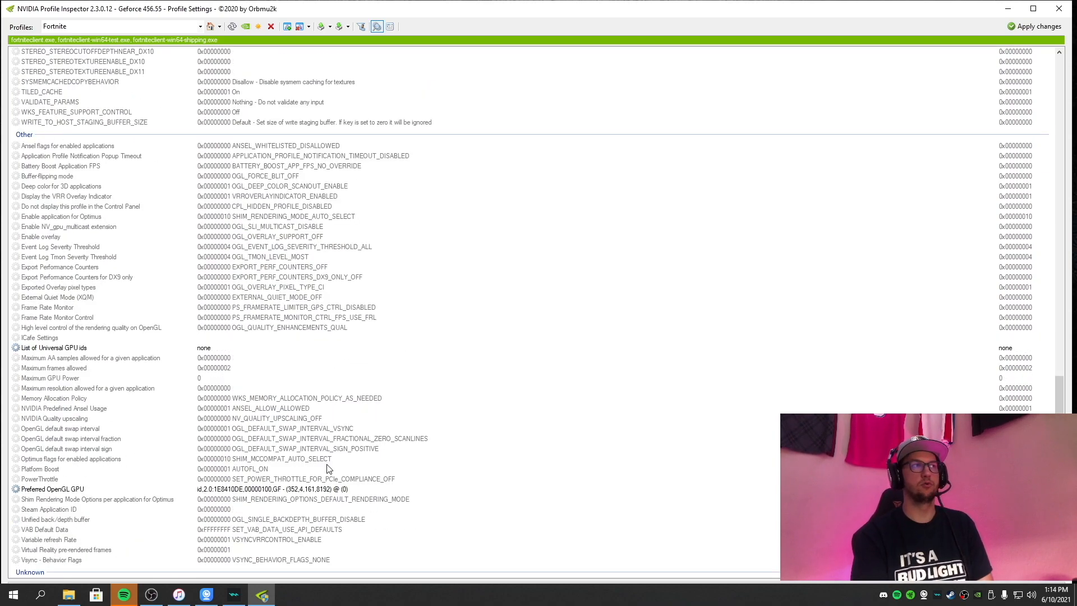
left_click(259, 471)
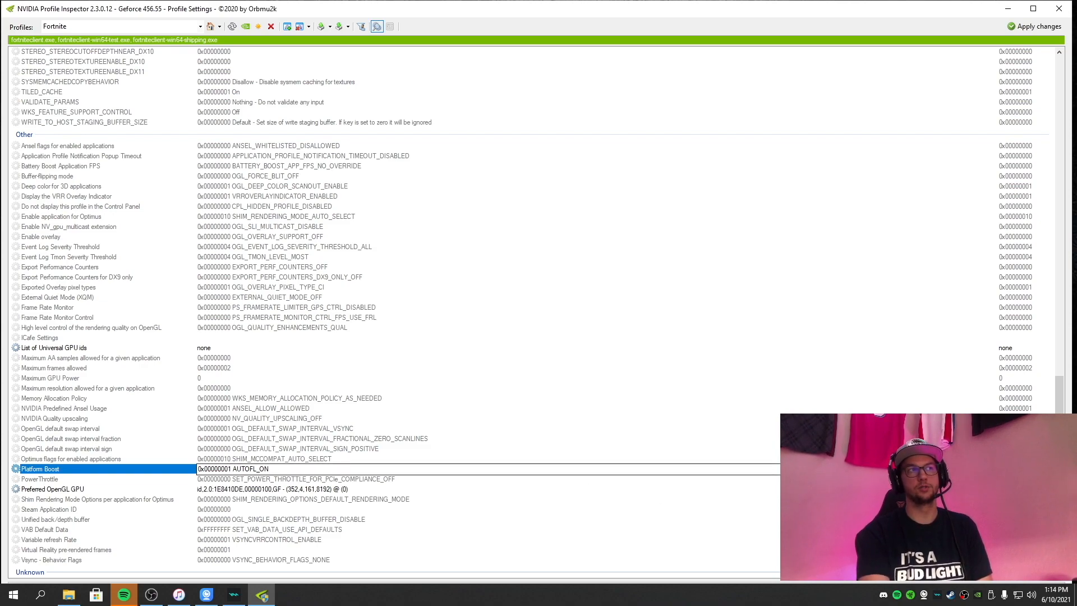
left_click(757, 468)
left_click(340, 480)
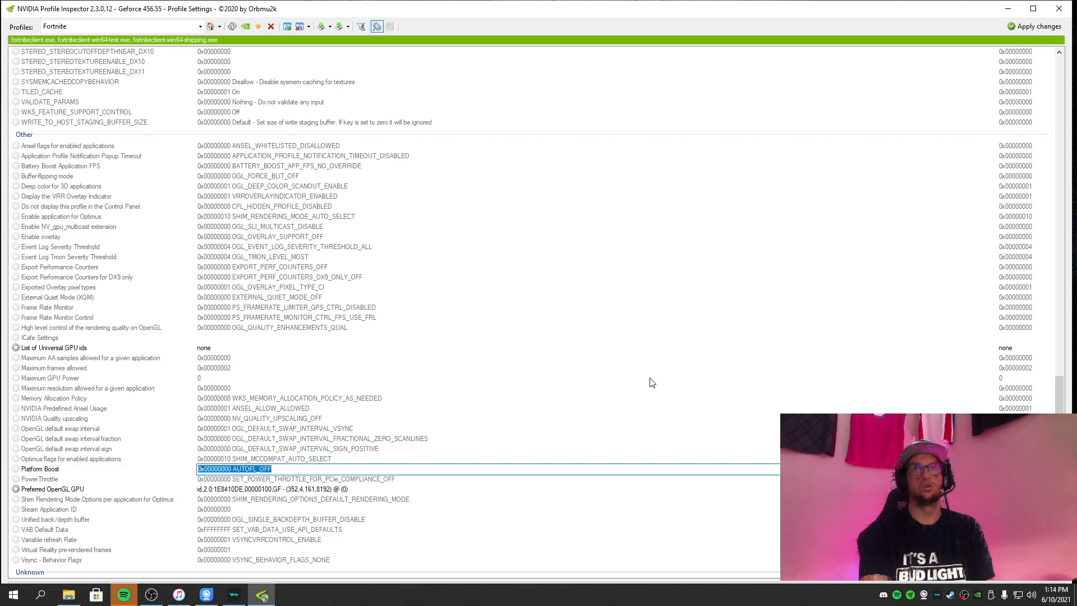
left_click(1028, 29)
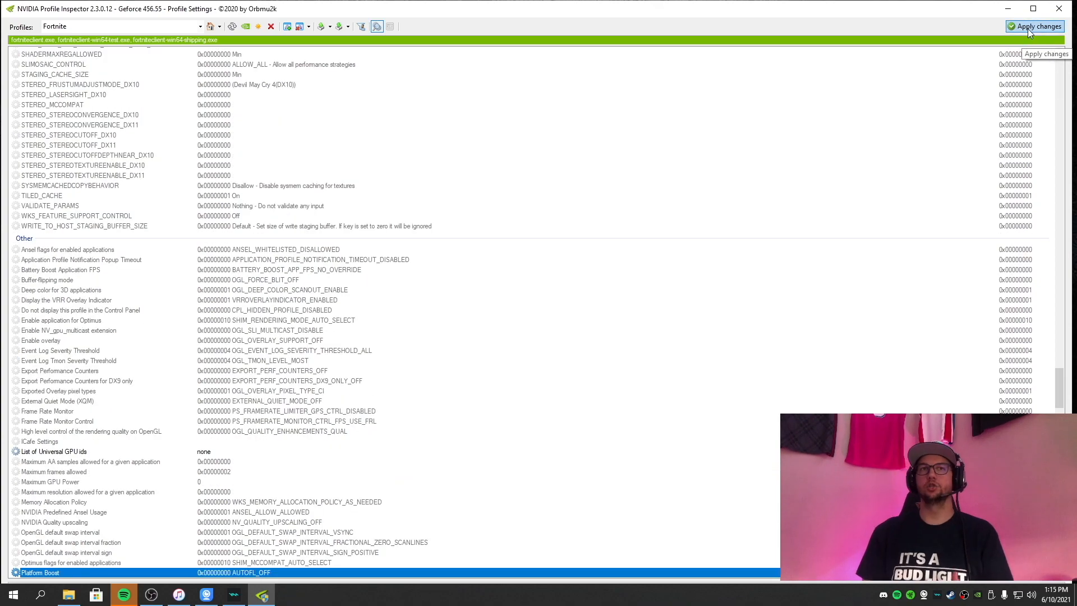